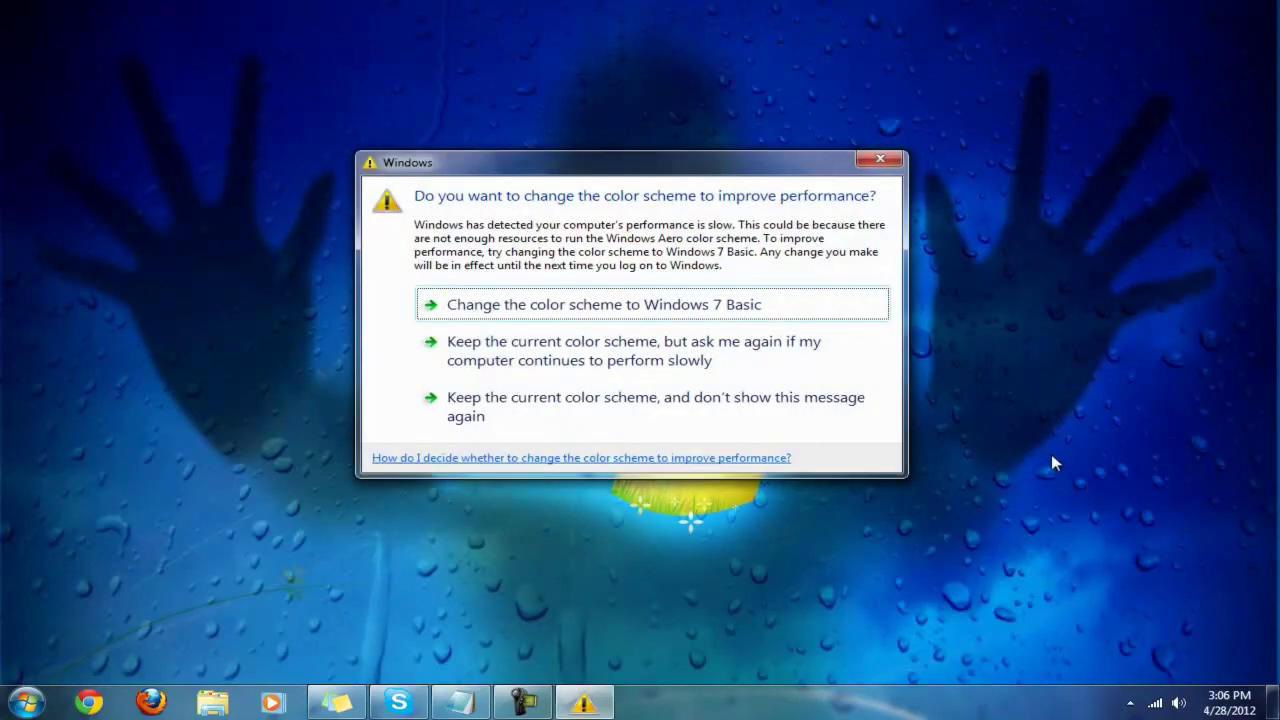
# Step: Dismiss the color scheme performance prompt without choosing a new scheme
pyautogui.click(879, 159)
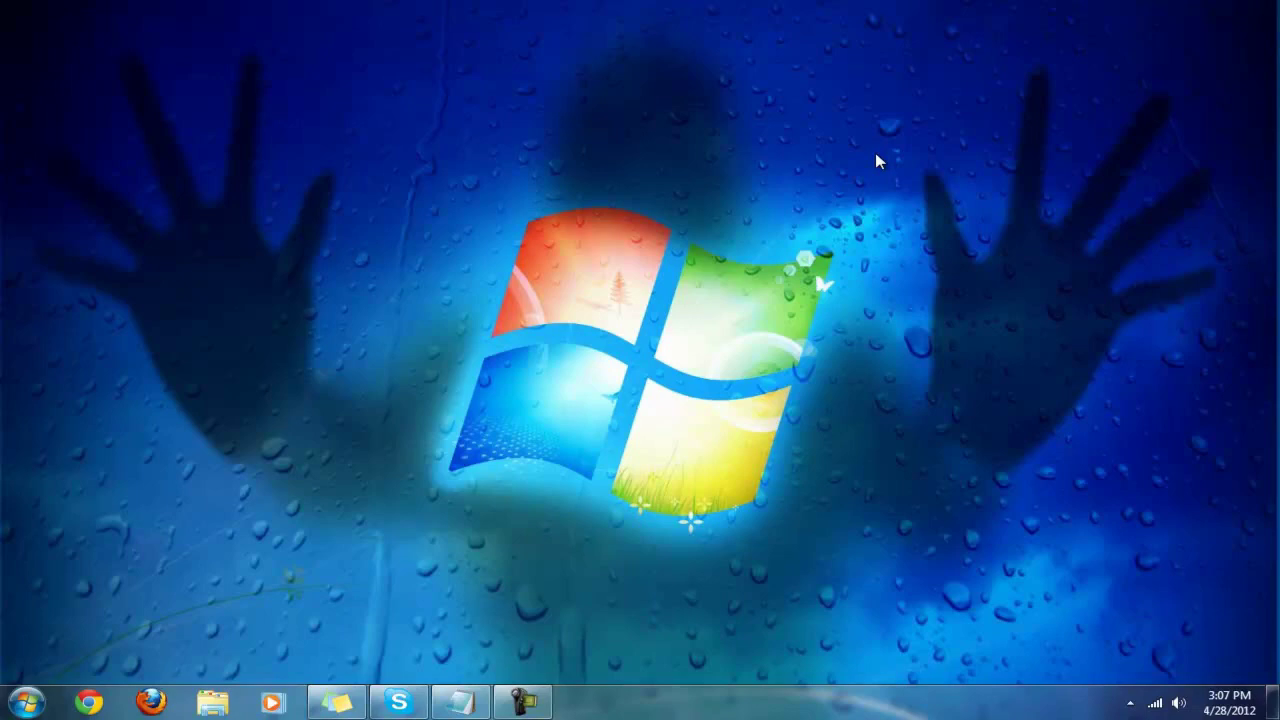
pyautogui.click(877, 161)
# Step: Check the resolution choices for the Mobile PC Display in the desktop's Screen Resolution settings and close the settings
pyautogui.rightClick(875, 162)
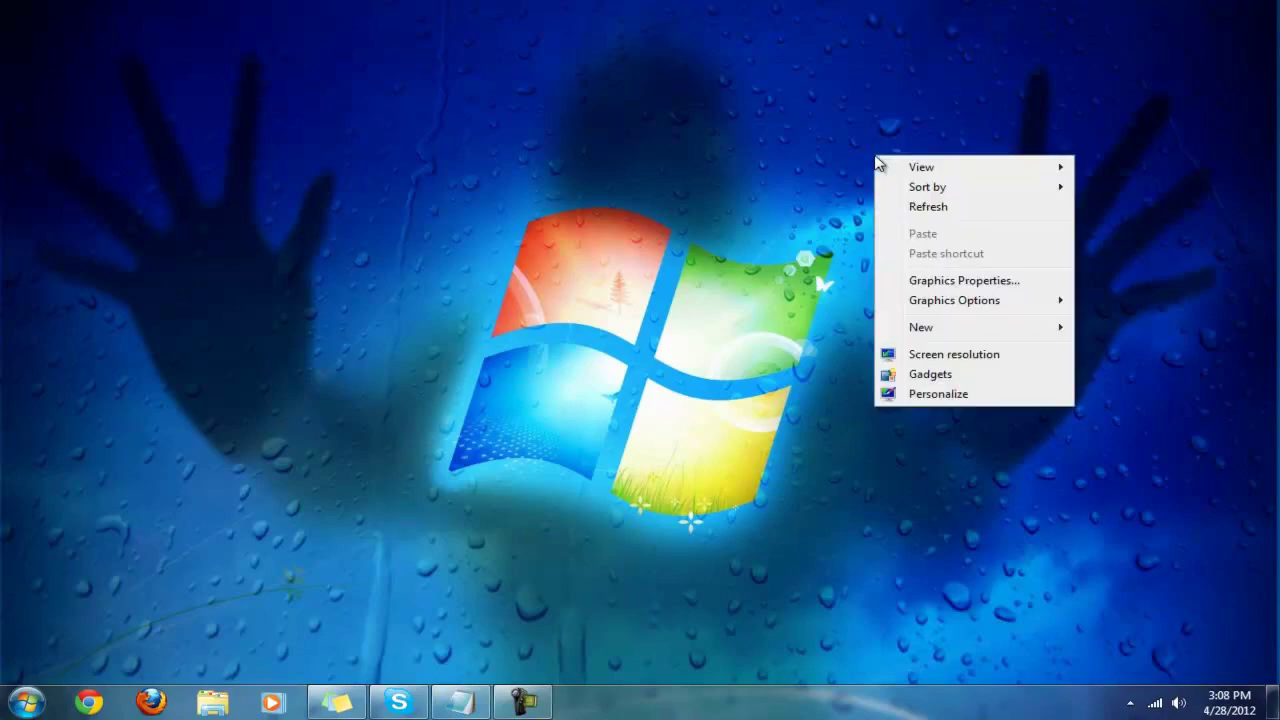
pyautogui.click(928, 354)
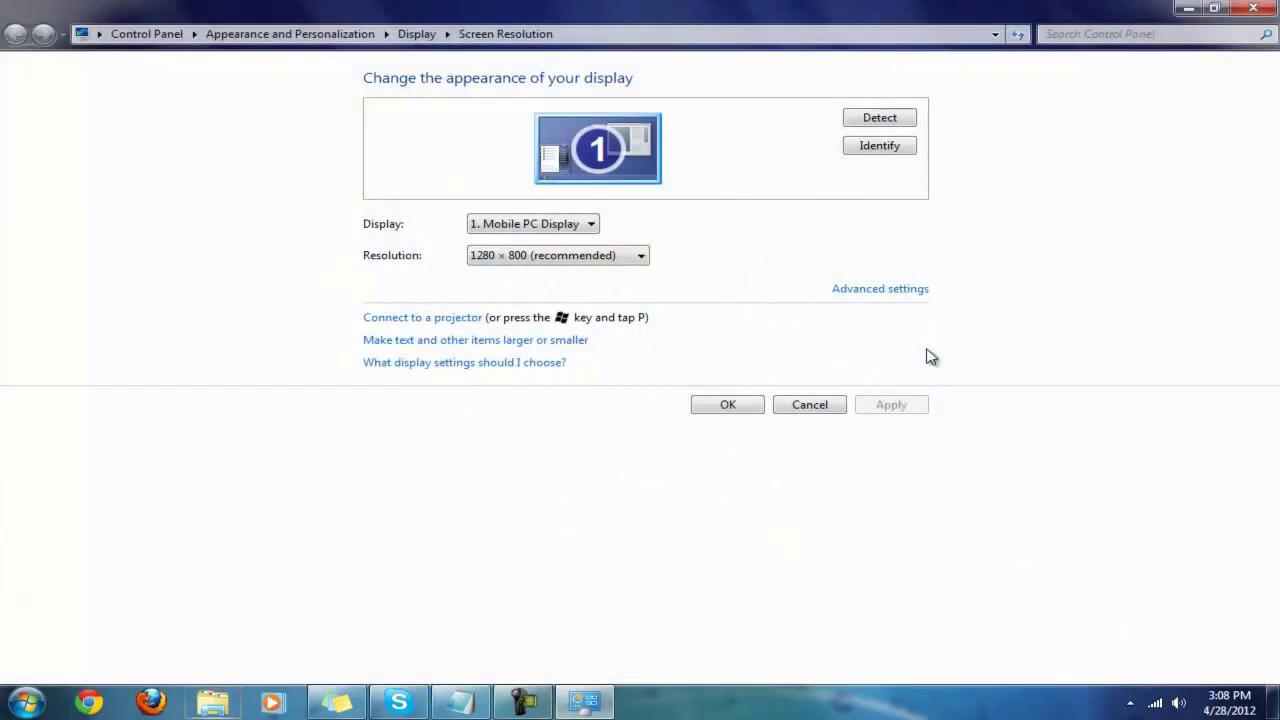
pyautogui.click(594, 256)
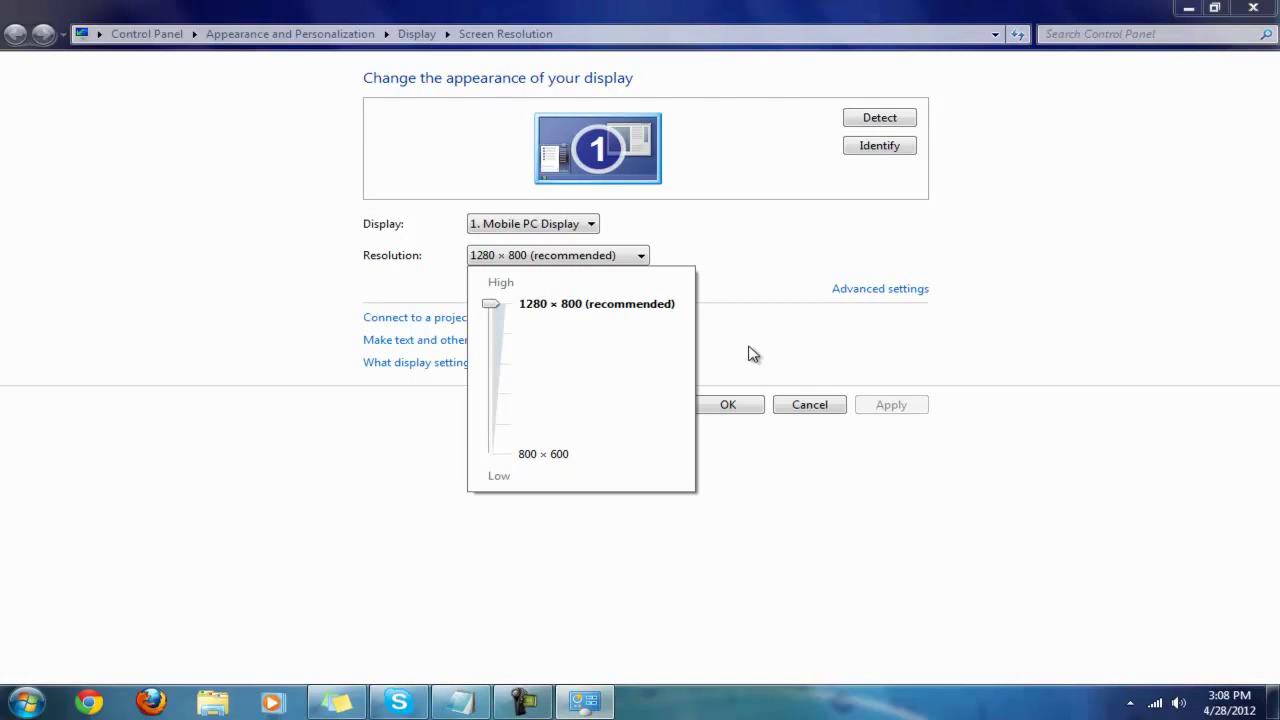
pyautogui.click(750, 404)
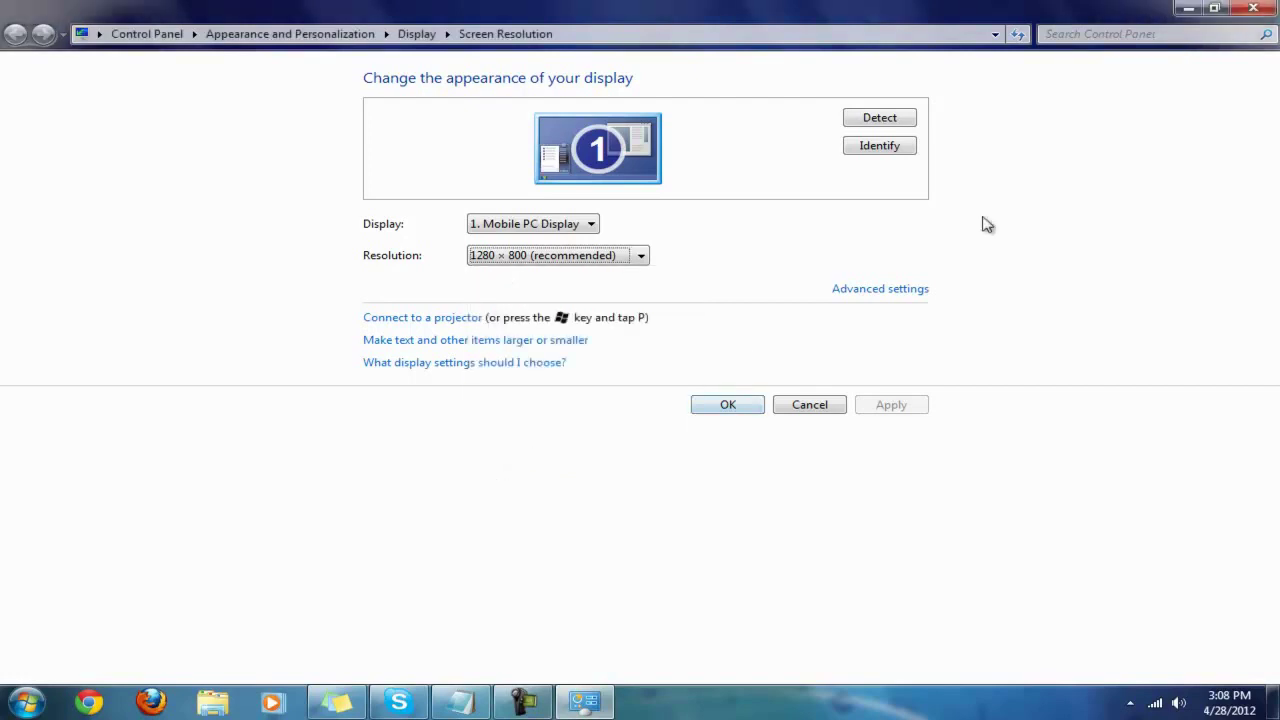
pyautogui.click(728, 406)
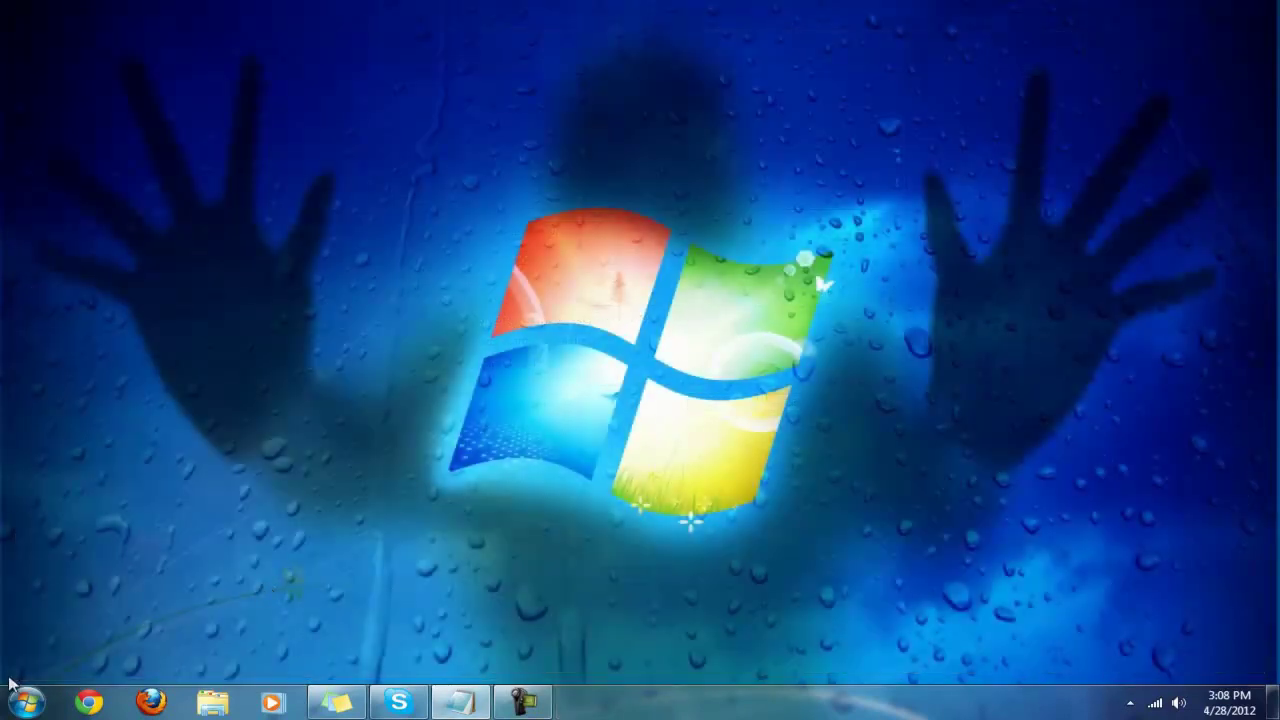
# Step: Search for regedit and launch the Registry Editor
pyautogui.click(24, 700)
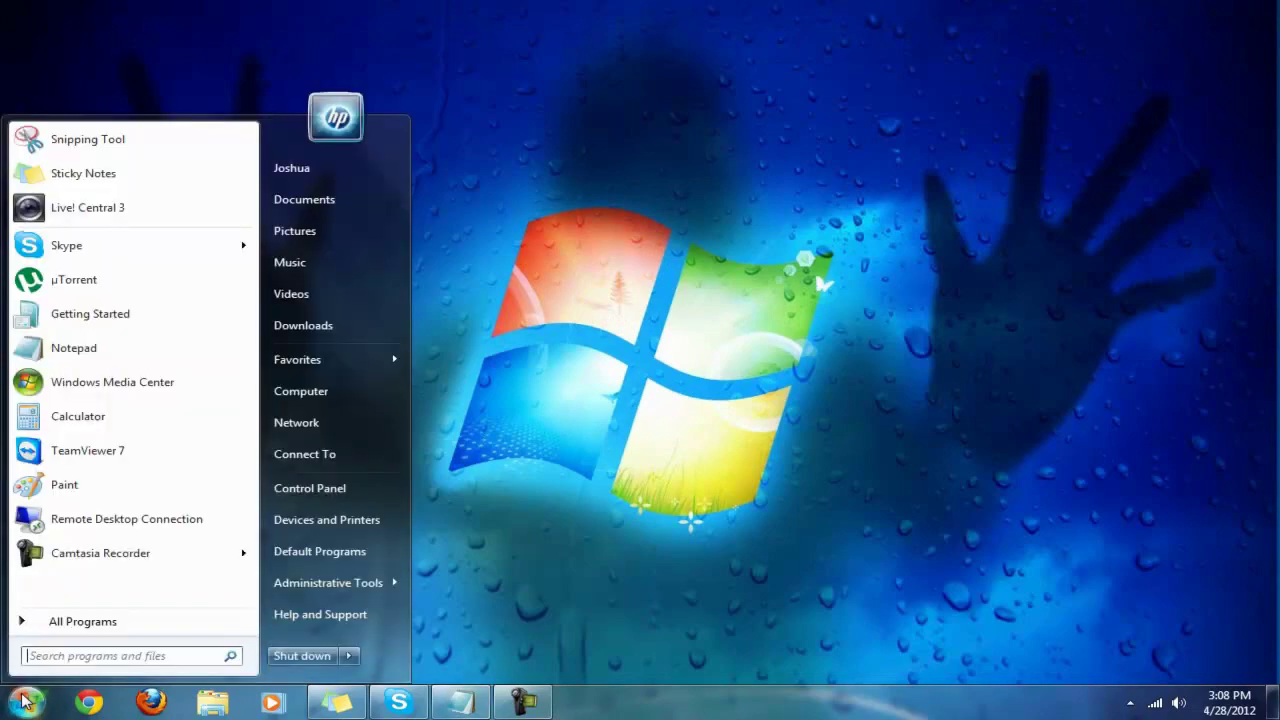
pyautogui.write('regedit')
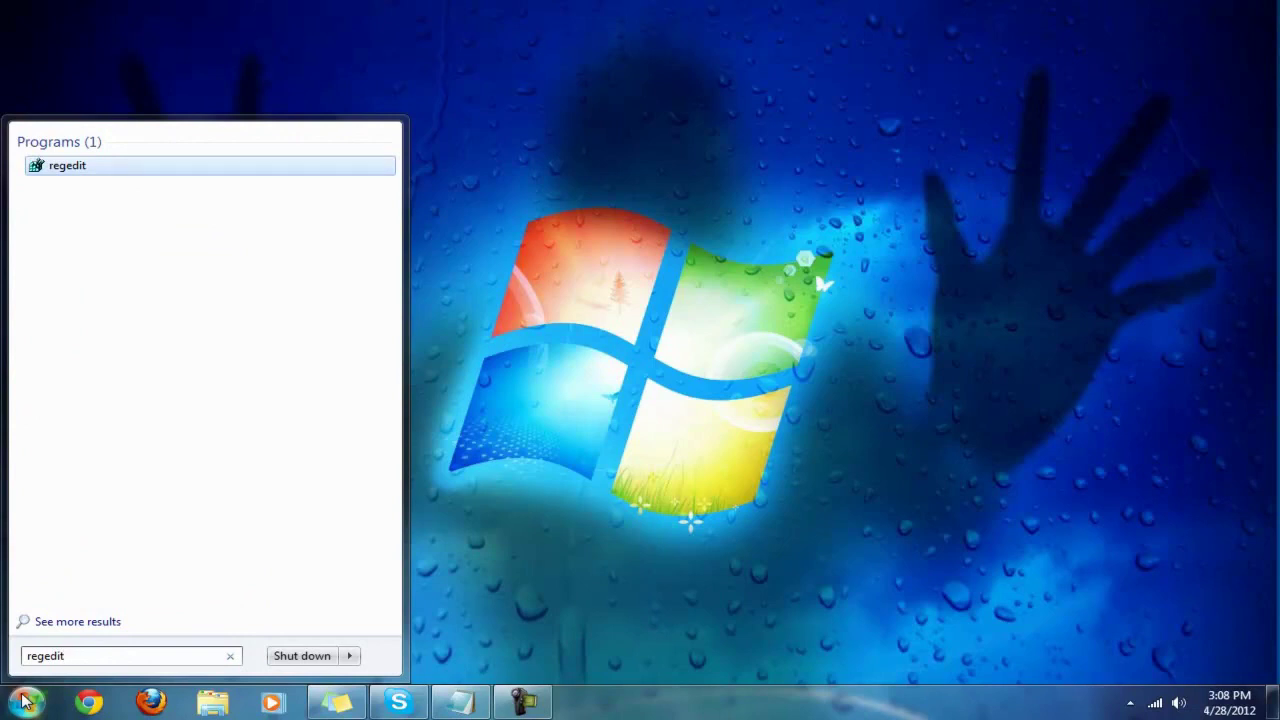
pyautogui.press('Return')
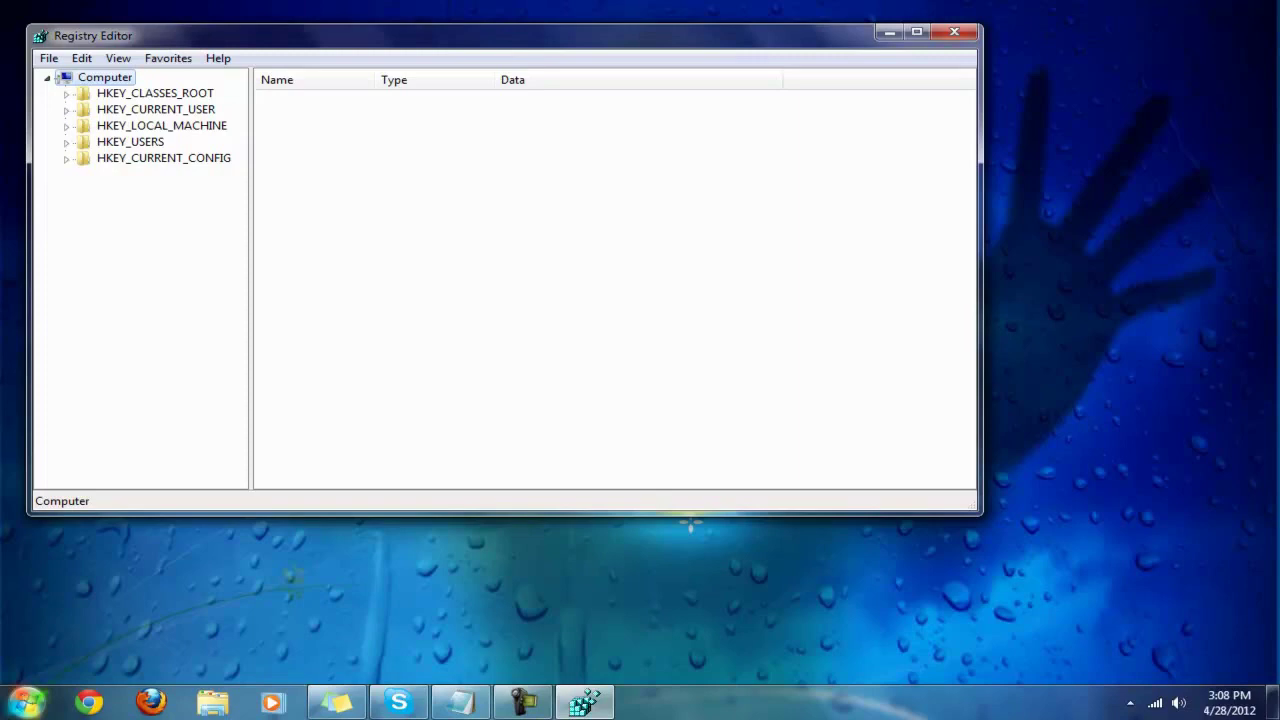
# Step: Show the sticky note with the registry path, expand HKEY_LOCAL_MACHINE, and move the note below the Registry Editor window
pyautogui.click(340, 704)
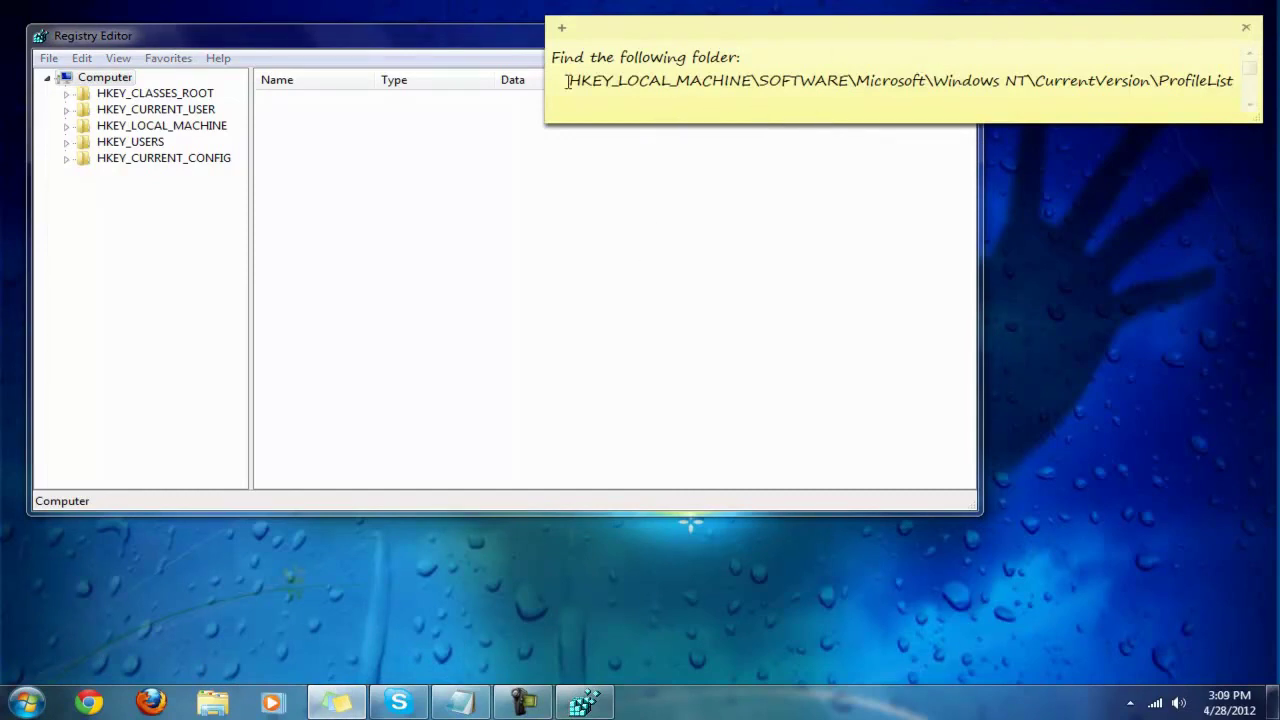
pyautogui.click(190, 128)
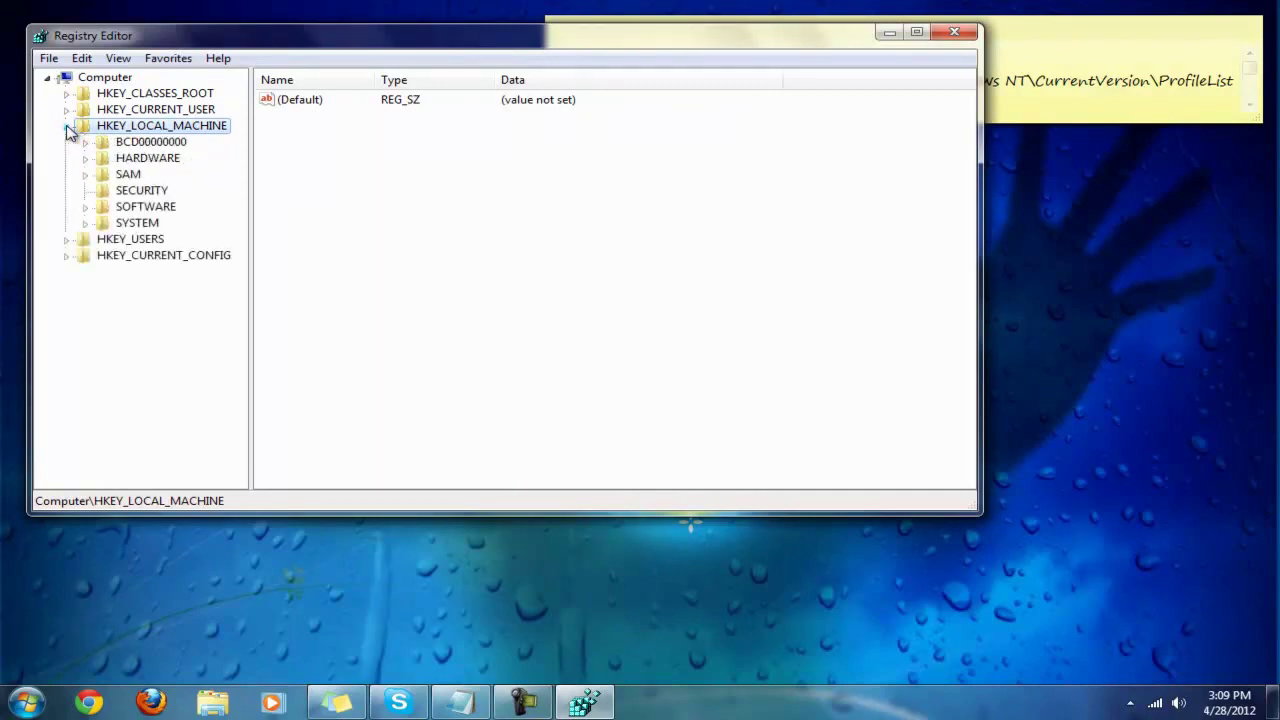
pyautogui.click(1050, 38)
pyautogui.moveTo(1050, 38); pyautogui.dragTo(1023, 563)
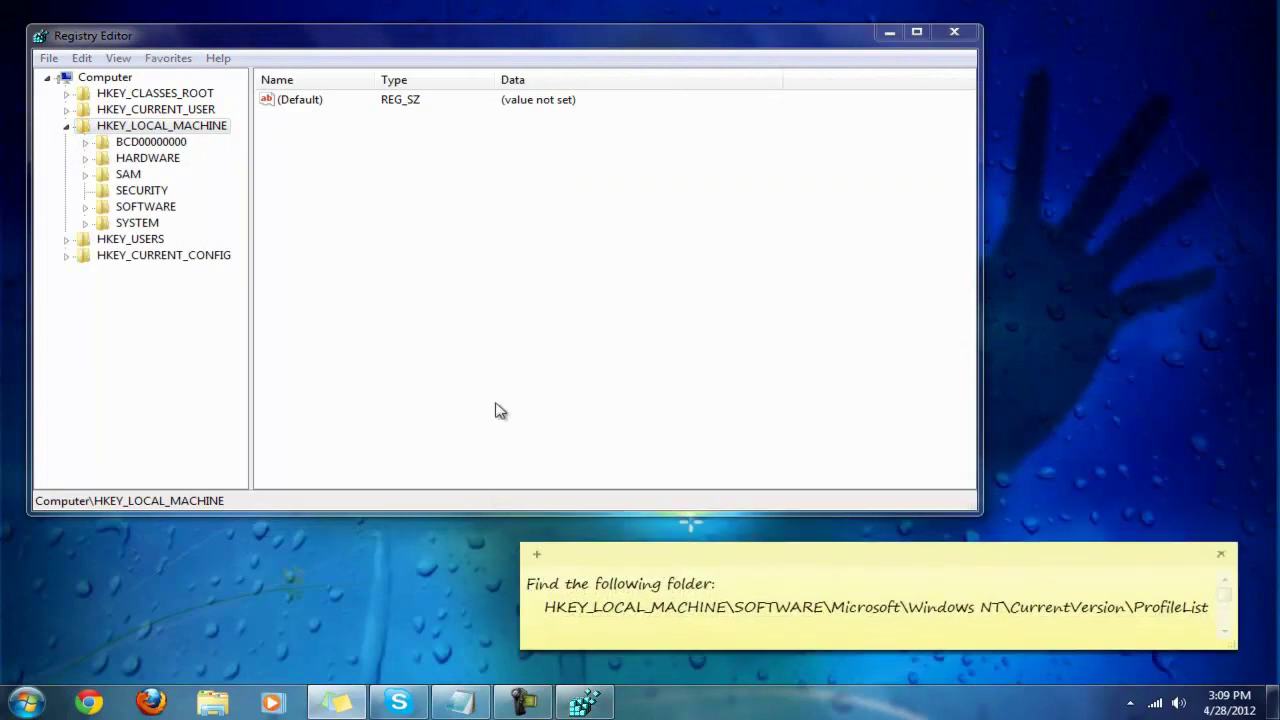
# Step: Expand the SOFTWARE key under HKEY_LOCAL_MACHINE and its Microsoft subkey
pyautogui.click(130, 207)
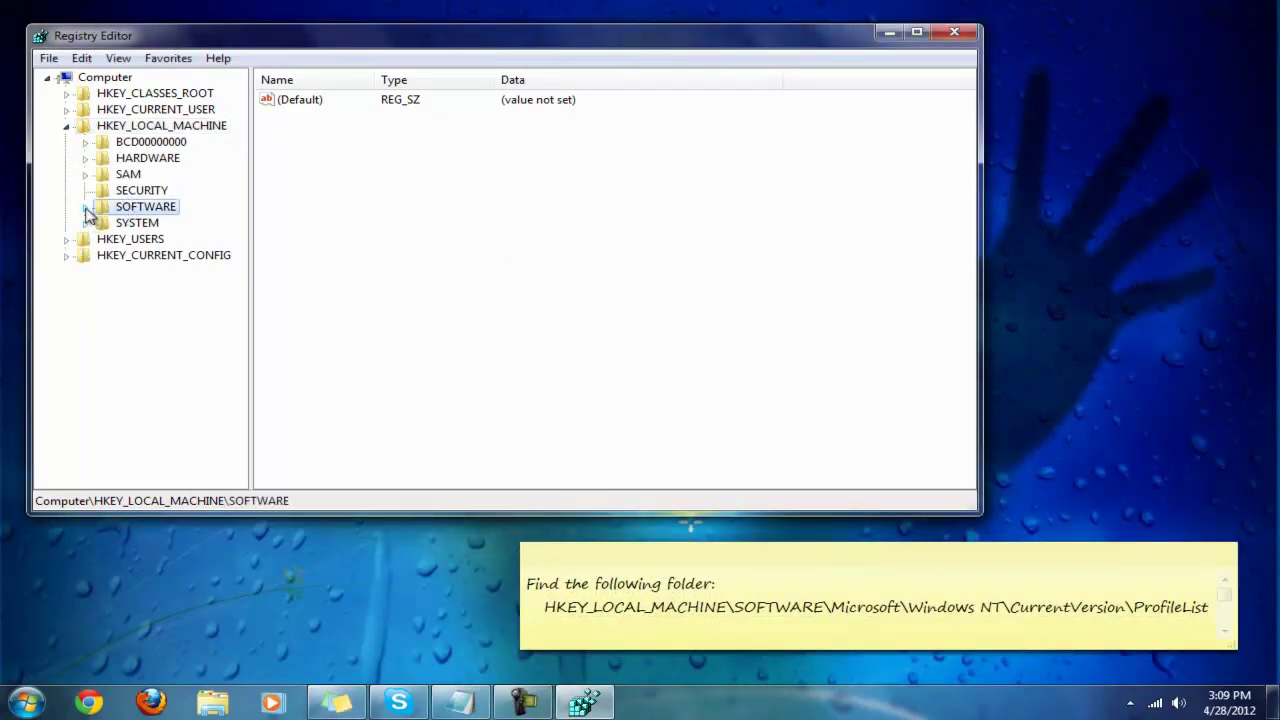
pyautogui.click(86, 207)
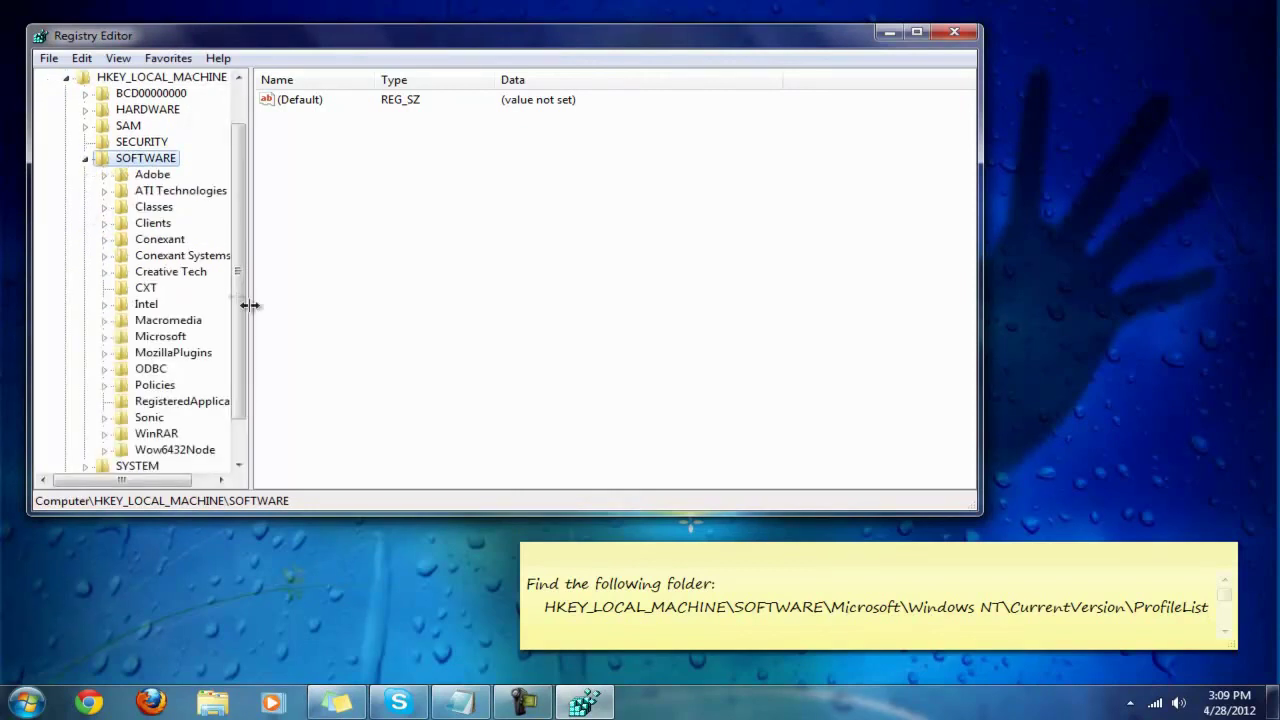
pyautogui.click(162, 337)
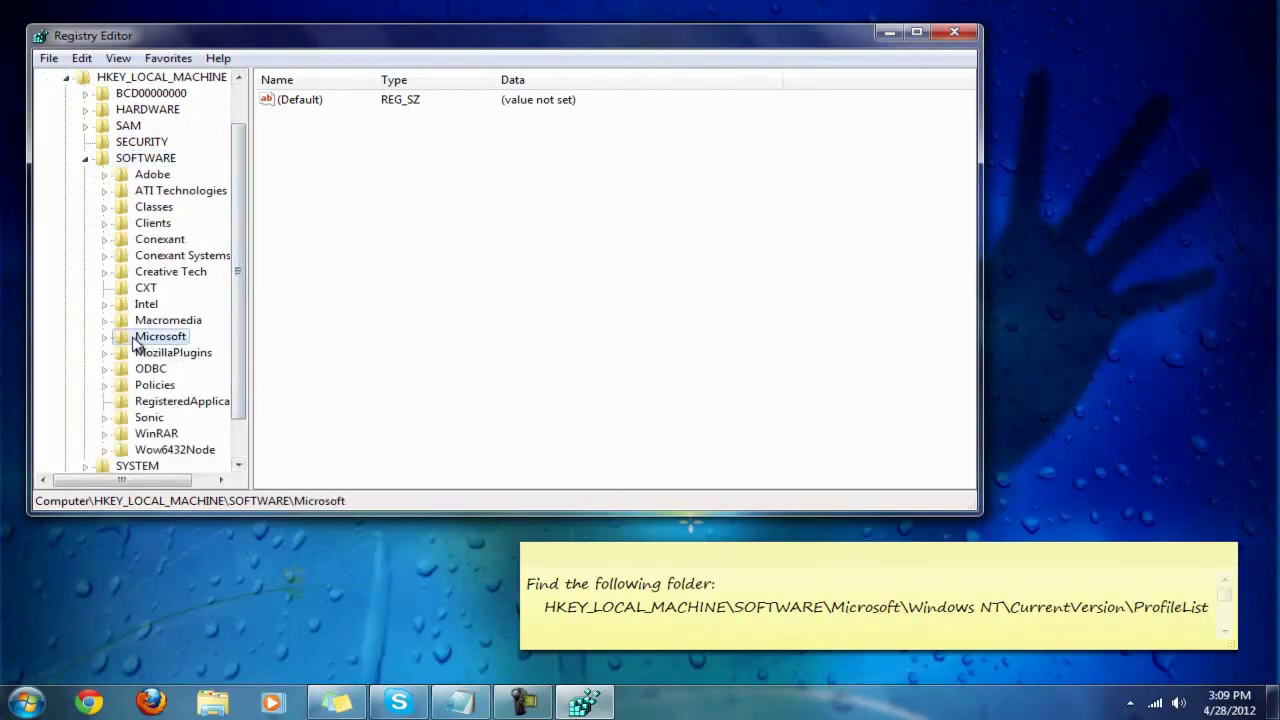
pyautogui.click(106, 340)
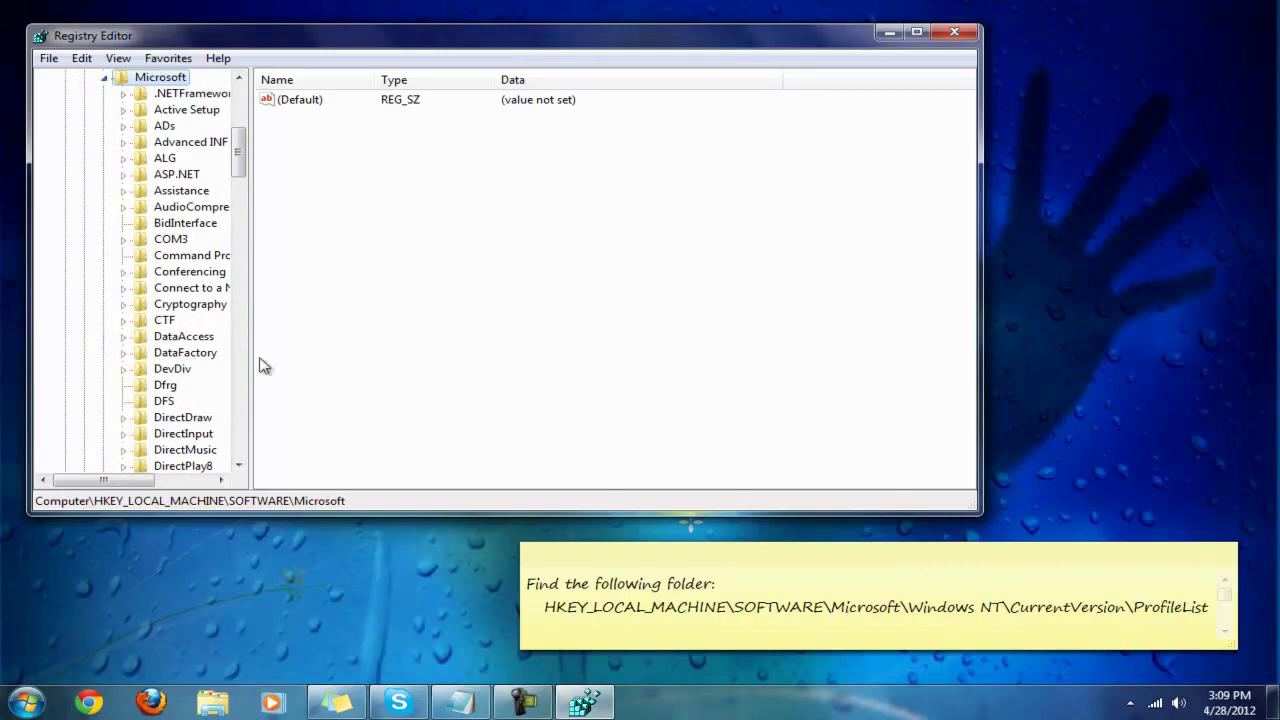
# Step: Widen the key tree to show full names and expand the Windows NT key under Microsoft
pyautogui.click(239, 466)
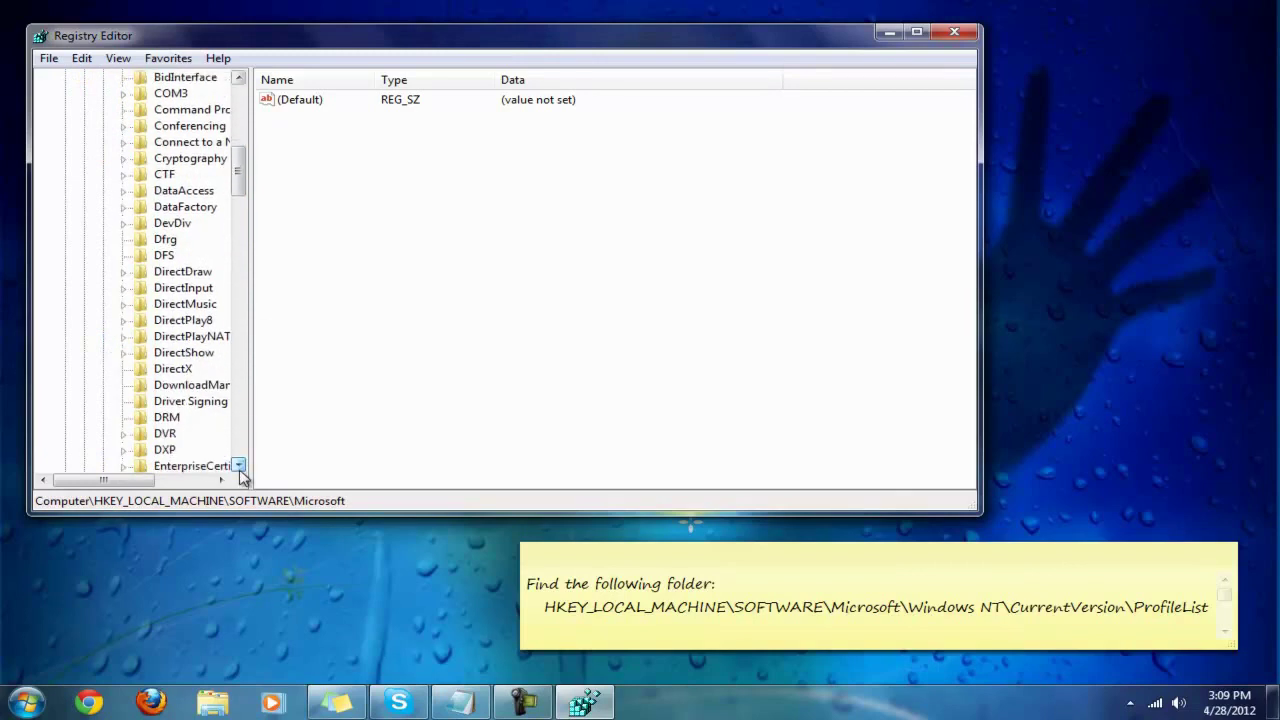
pyautogui.press('w')
pyautogui.scroll(-4, 239, 466)
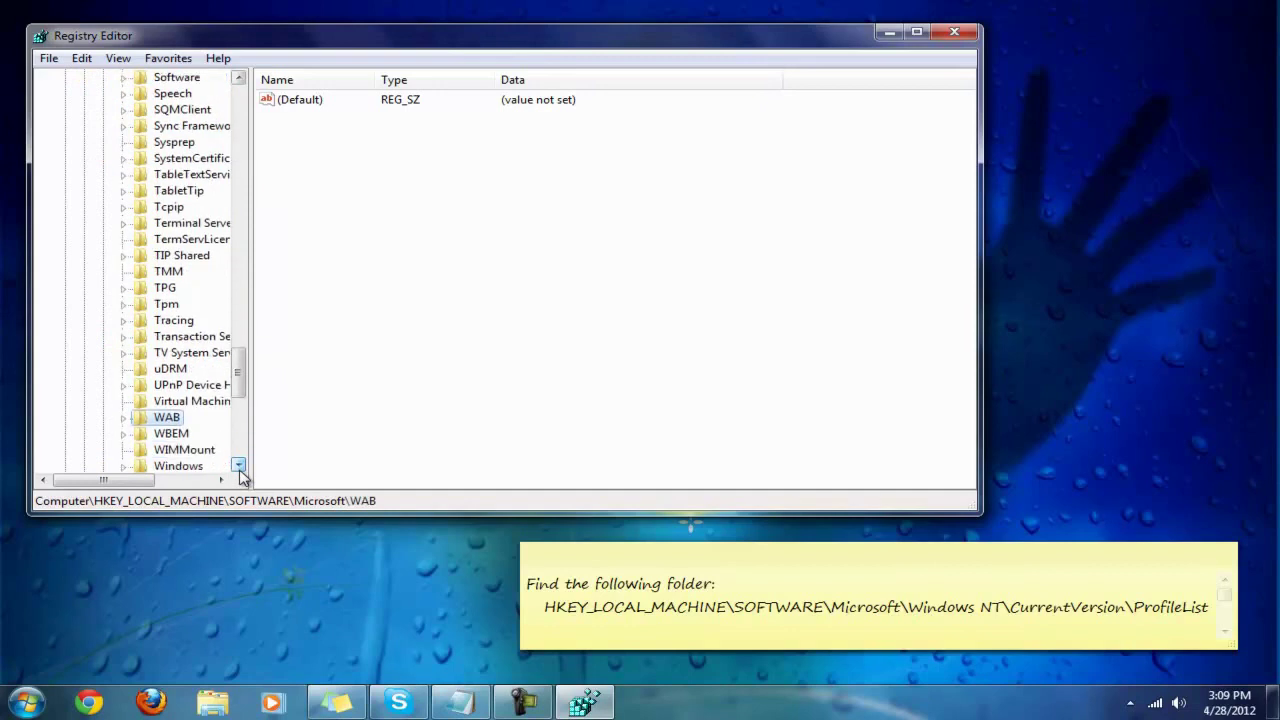
pyautogui.scroll(-1, 239, 466)
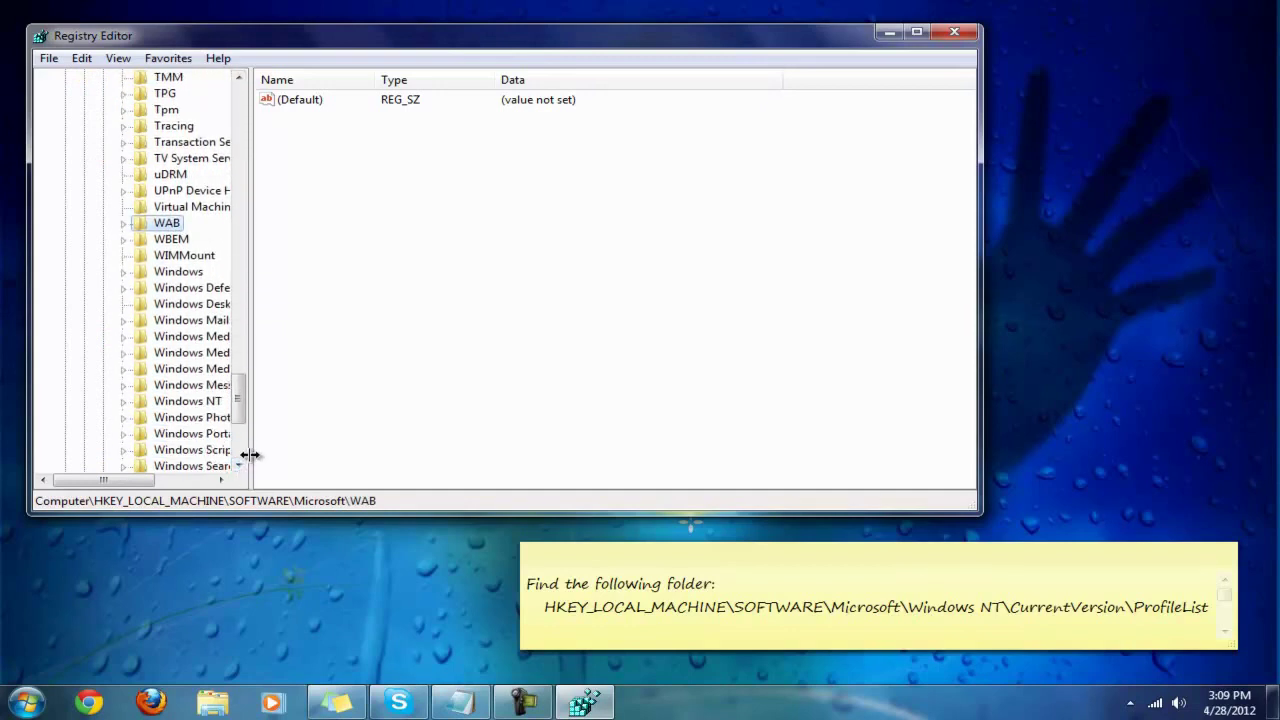
pyautogui.moveTo(249, 455); pyautogui.dragTo(403, 443)
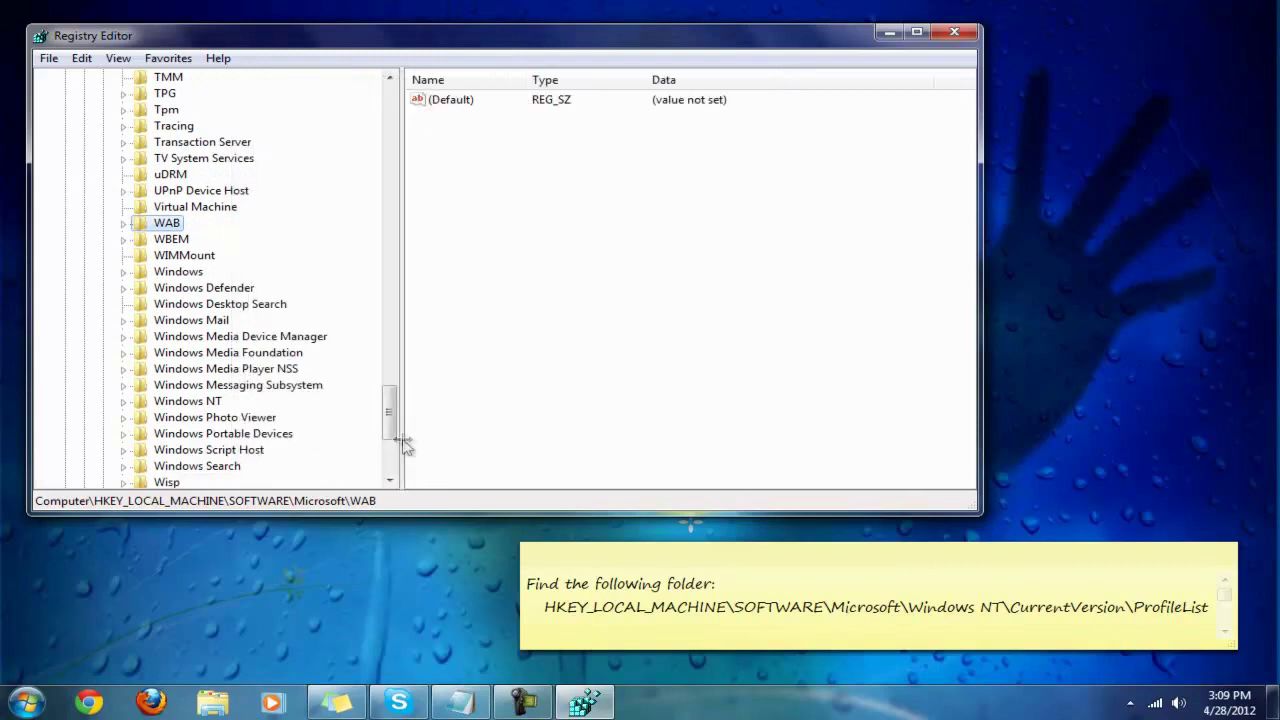
pyautogui.click(167, 402)
pyautogui.click(123, 401)
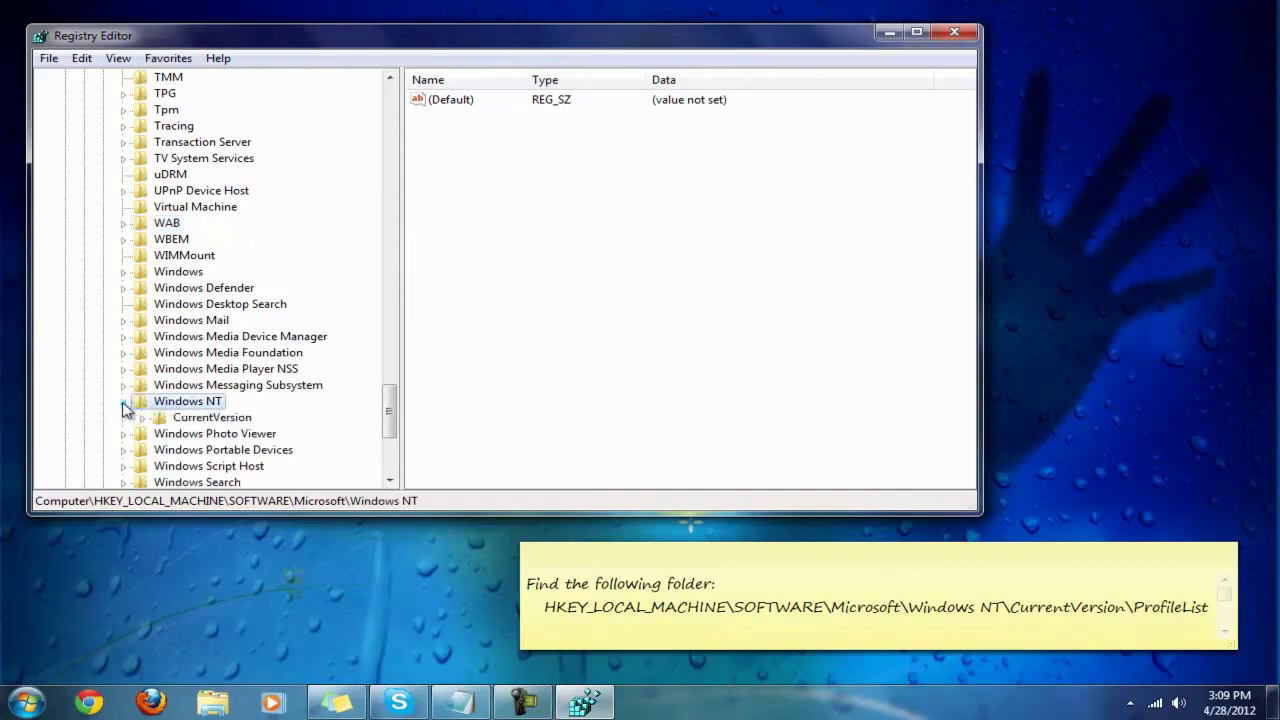
# Step: Expand the CurrentVersion key under Windows NT and its ProfileList subkey
pyautogui.click(194, 419)
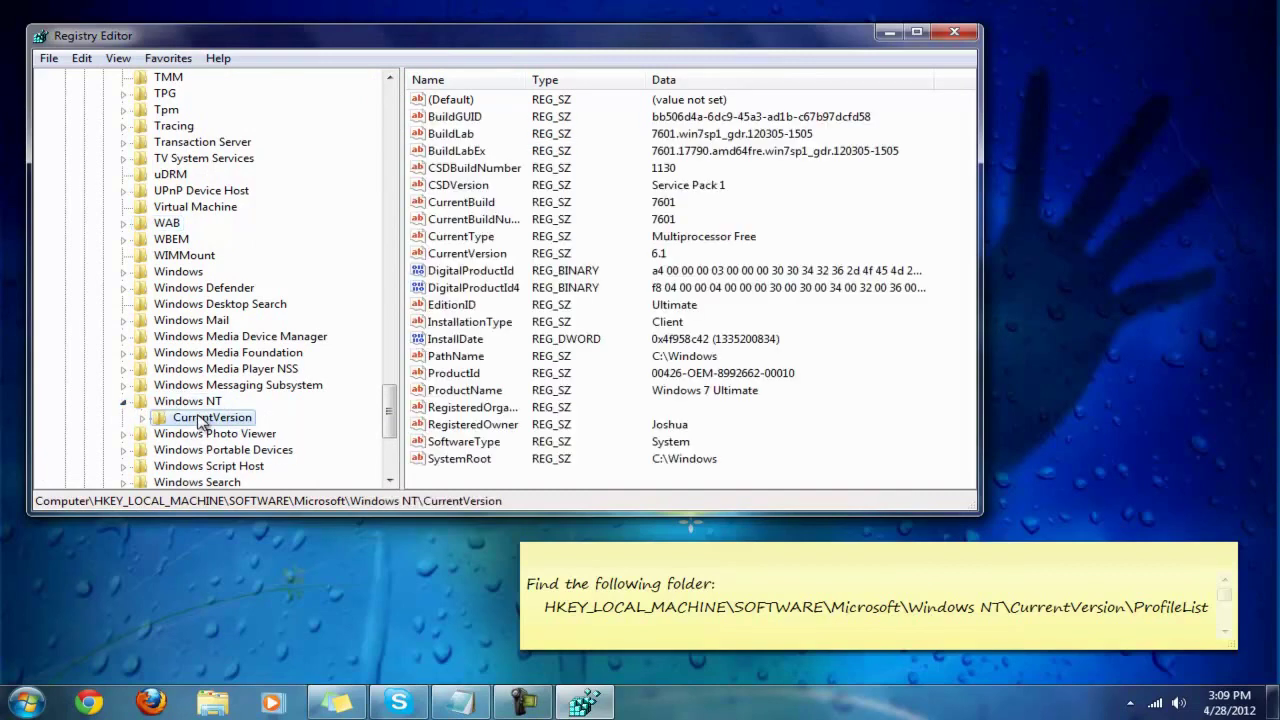
pyautogui.click(144, 418)
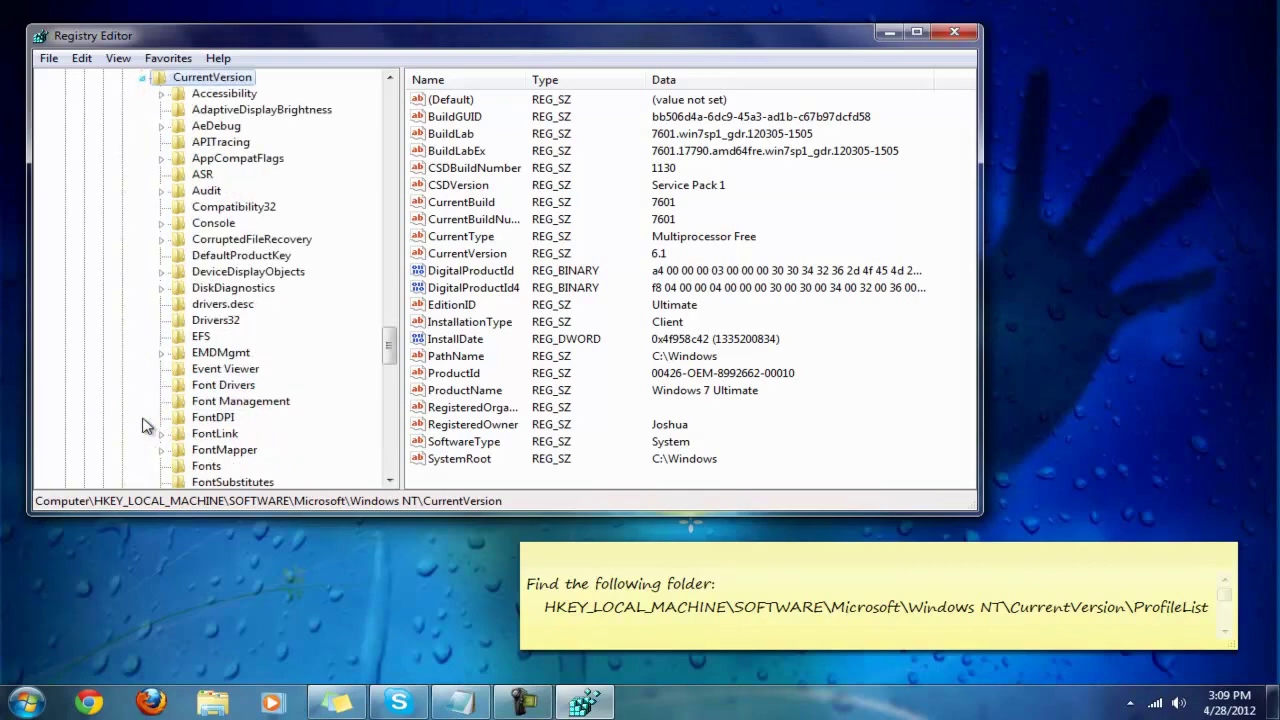
pyautogui.click(390, 481)
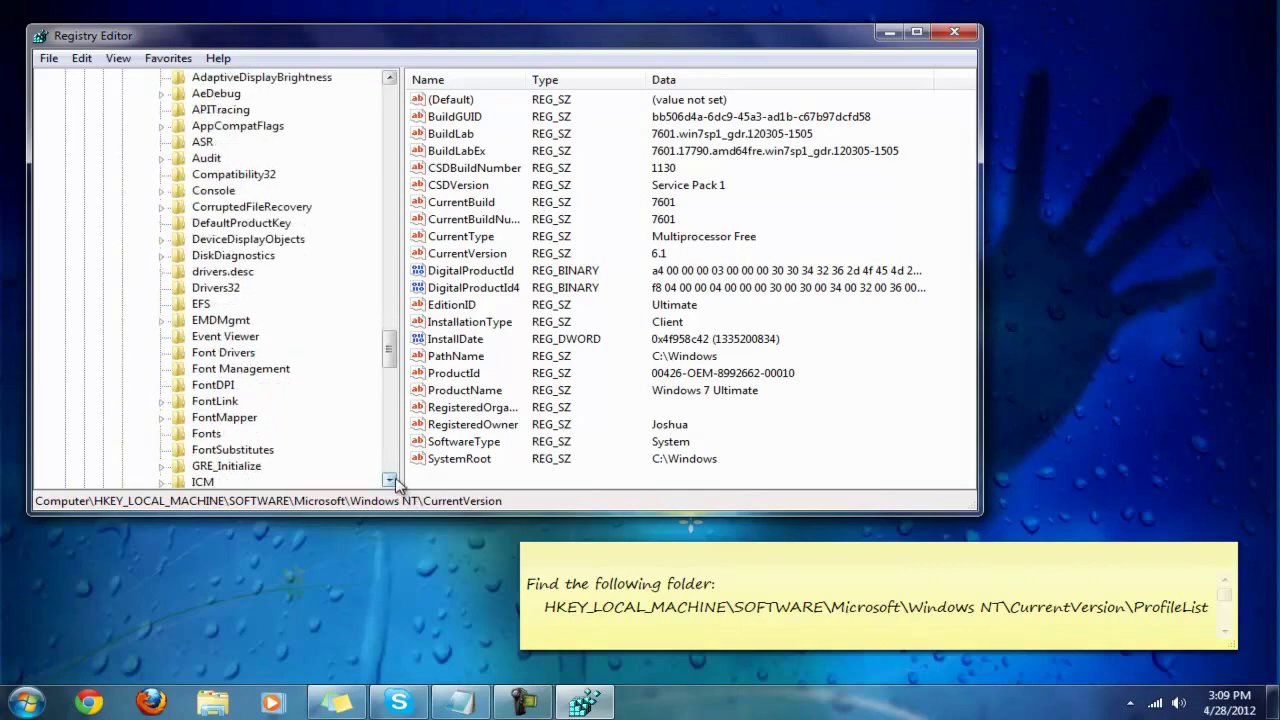
pyautogui.moveTo(390, 481); pyautogui.dragTo(390, 481)
pyautogui.click(224, 177)
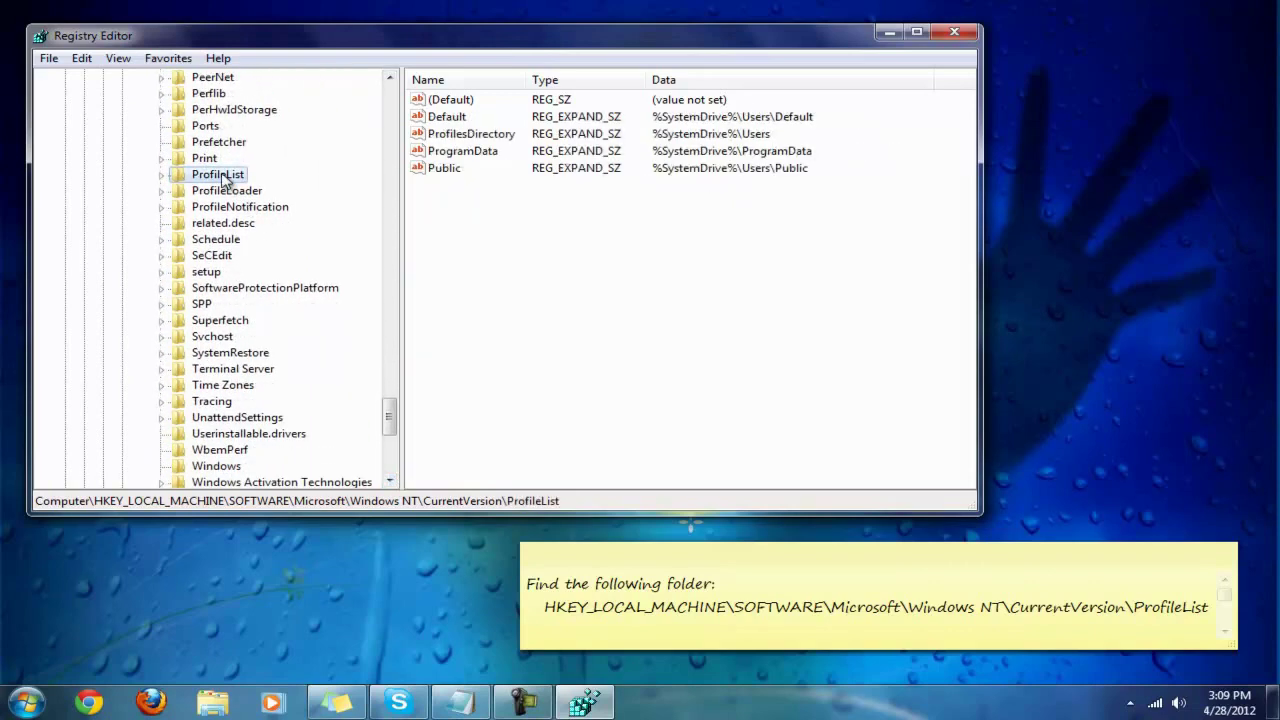
pyautogui.click(161, 174)
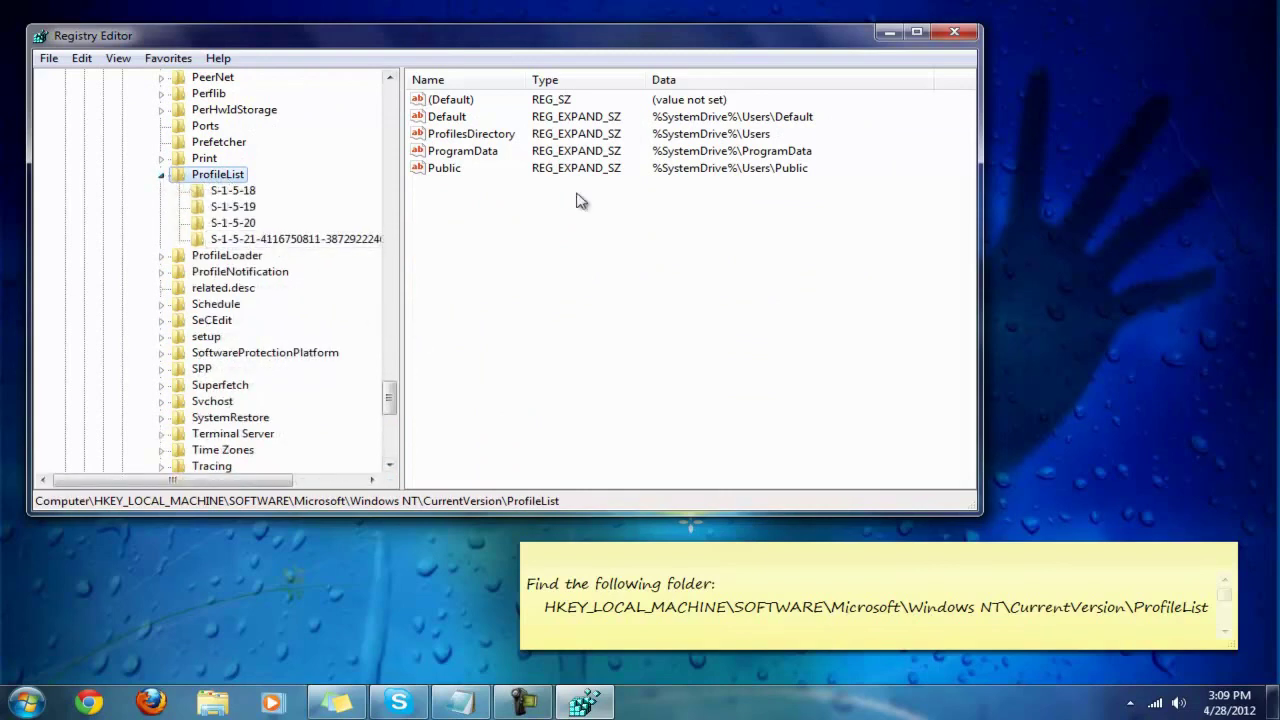
# Step: Widen the Registry Editor window and key tree, and select the long S-1-5-21 profile key under ProfileList
pyautogui.moveTo(982, 268); pyautogui.dragTo(1240, 270)
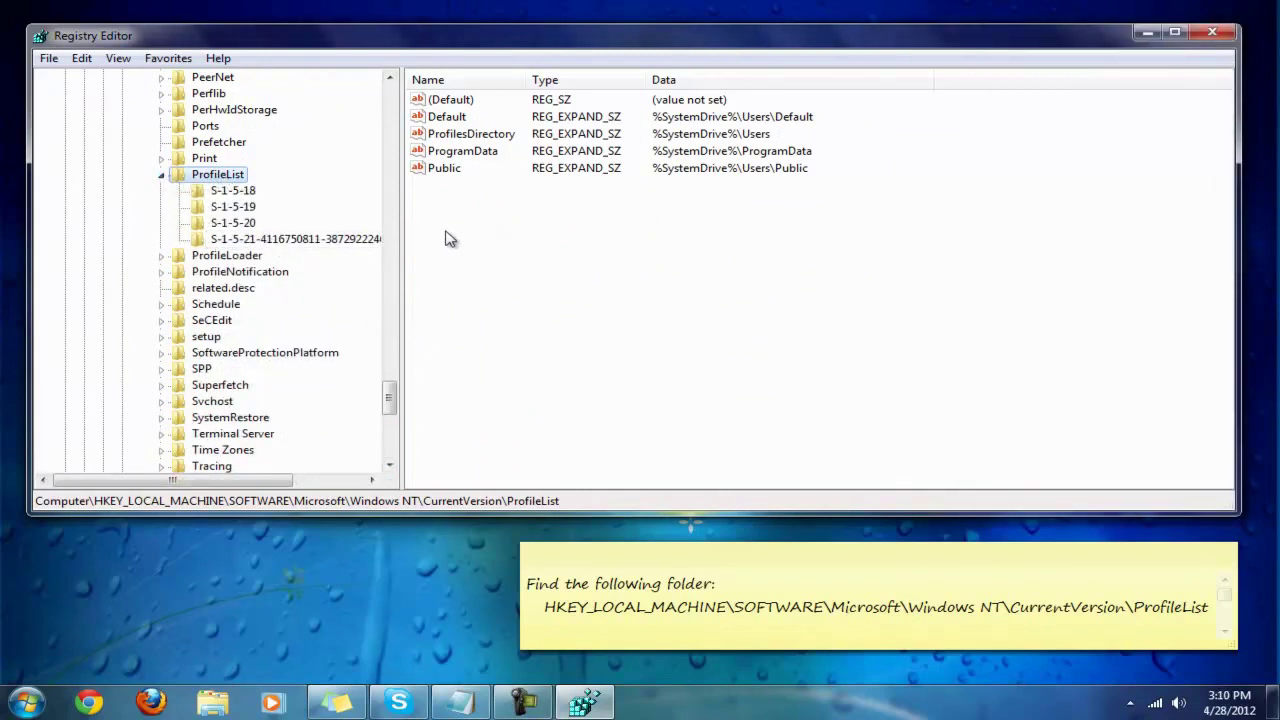
pyautogui.moveTo(401, 239); pyautogui.dragTo(590, 262)
pyautogui.click(413, 245)
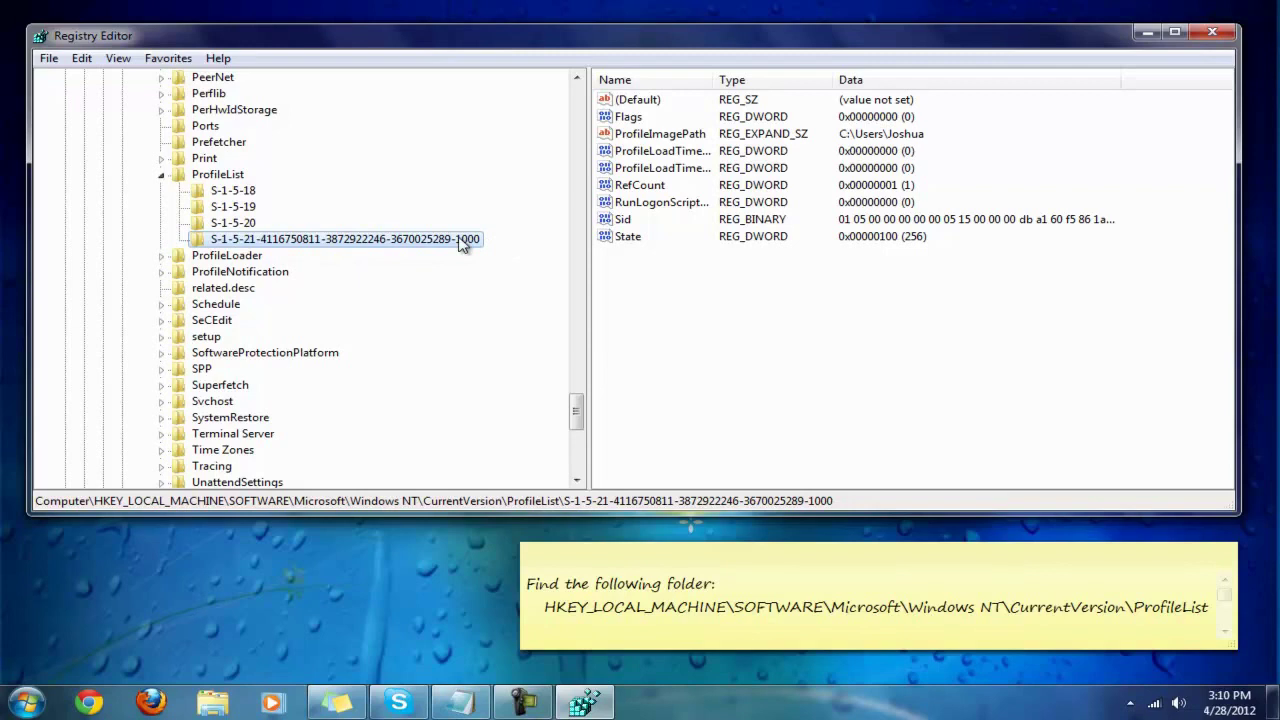
# Step: Open the name of the long S-1-5-21 profile key for renaming, then leave the editing without entering a new name
pyautogui.rightClick(462, 245)
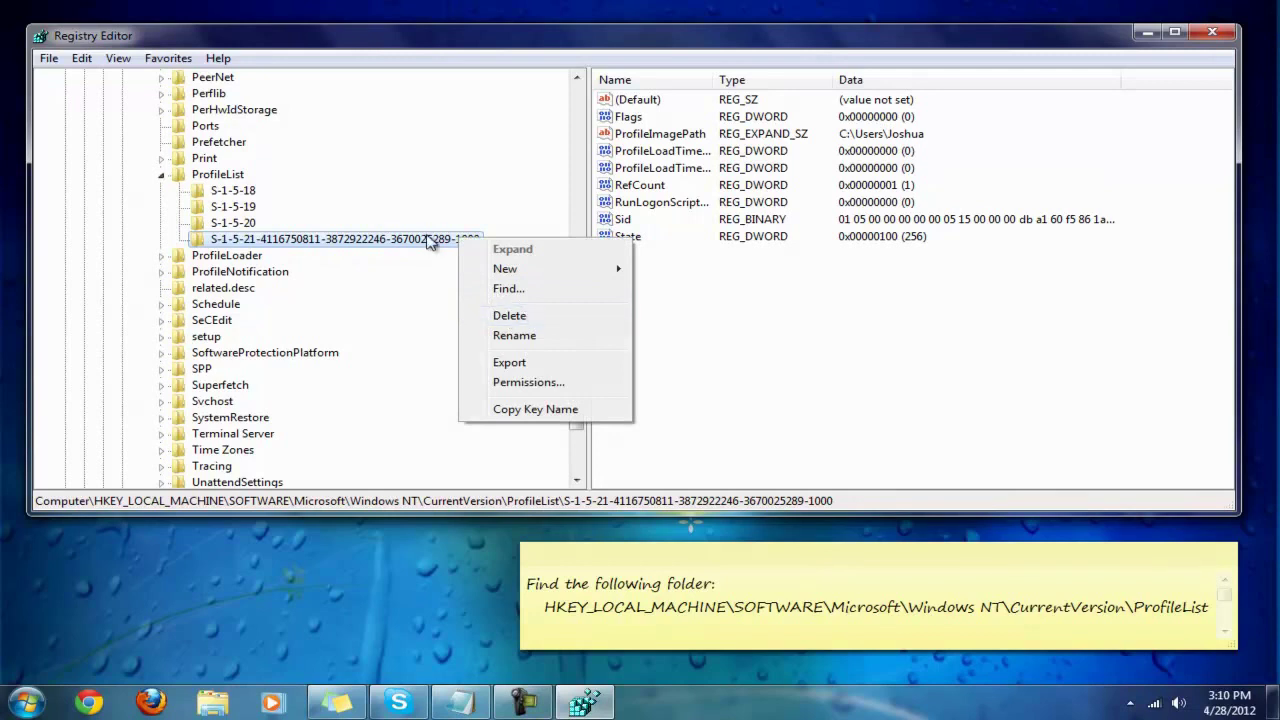
pyautogui.click(428, 243)
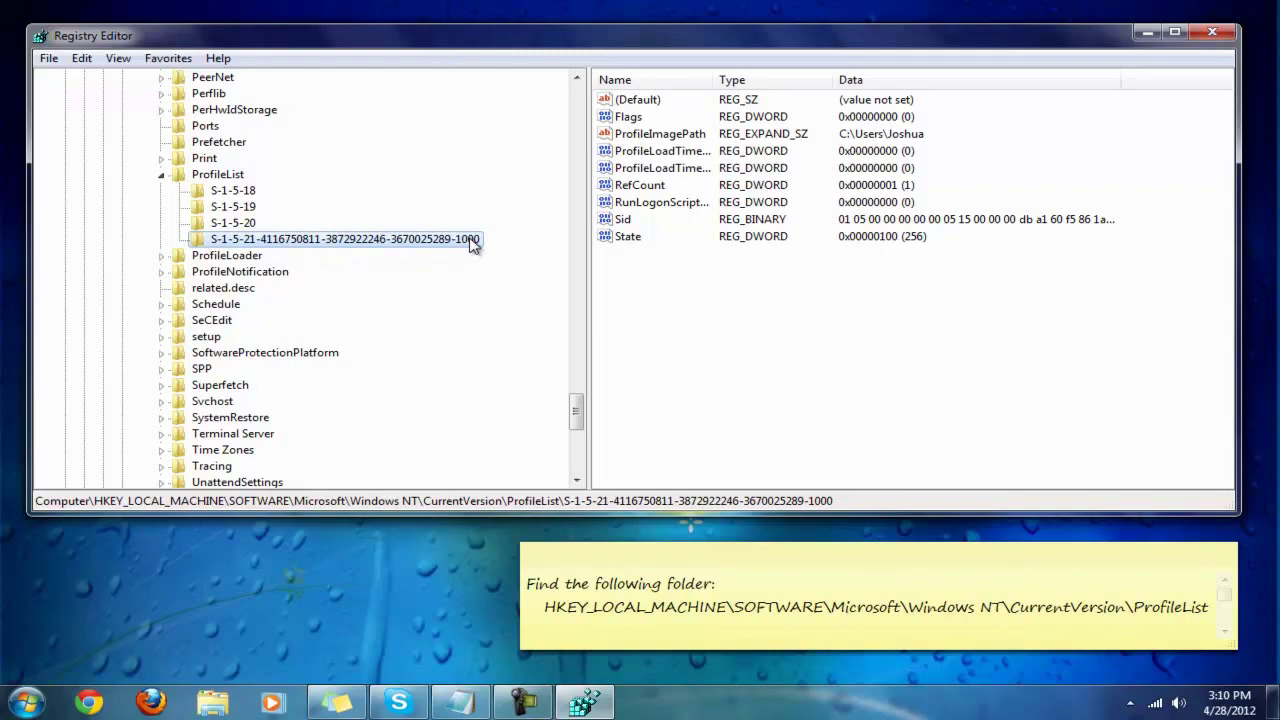
pyautogui.rightClick(473, 245)
pyautogui.click(525, 336)
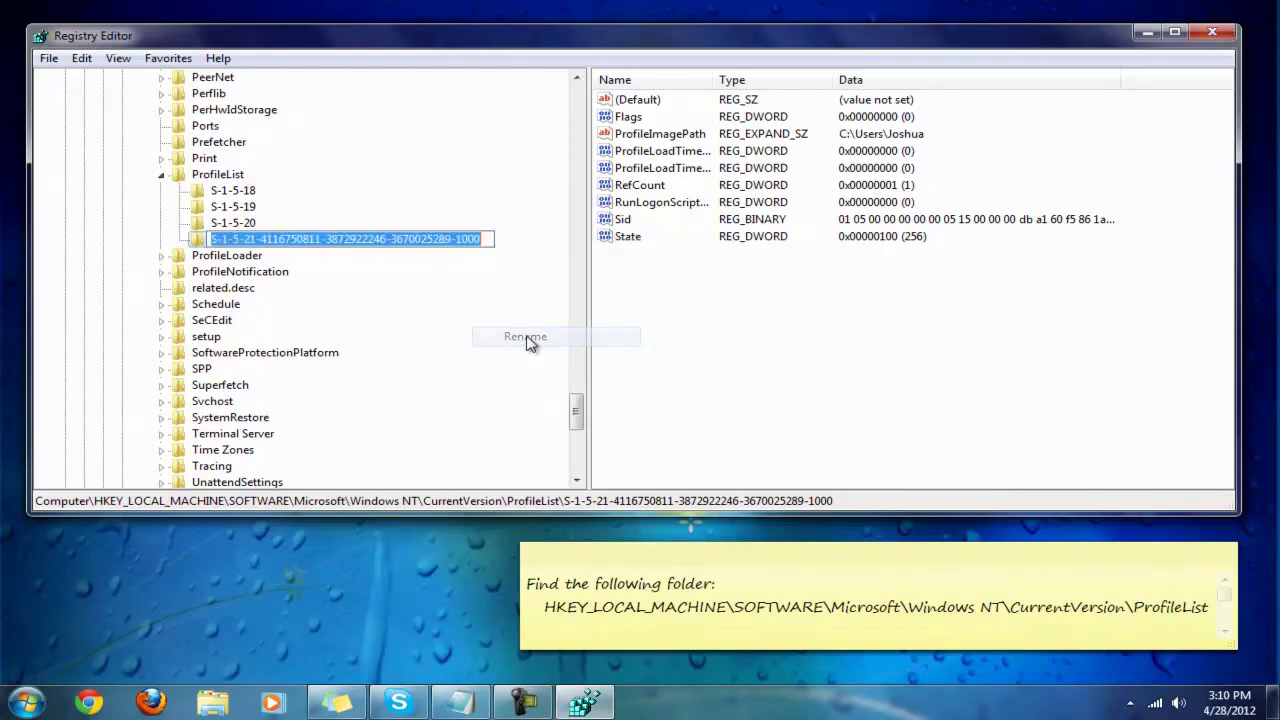
pyautogui.click(487, 238)
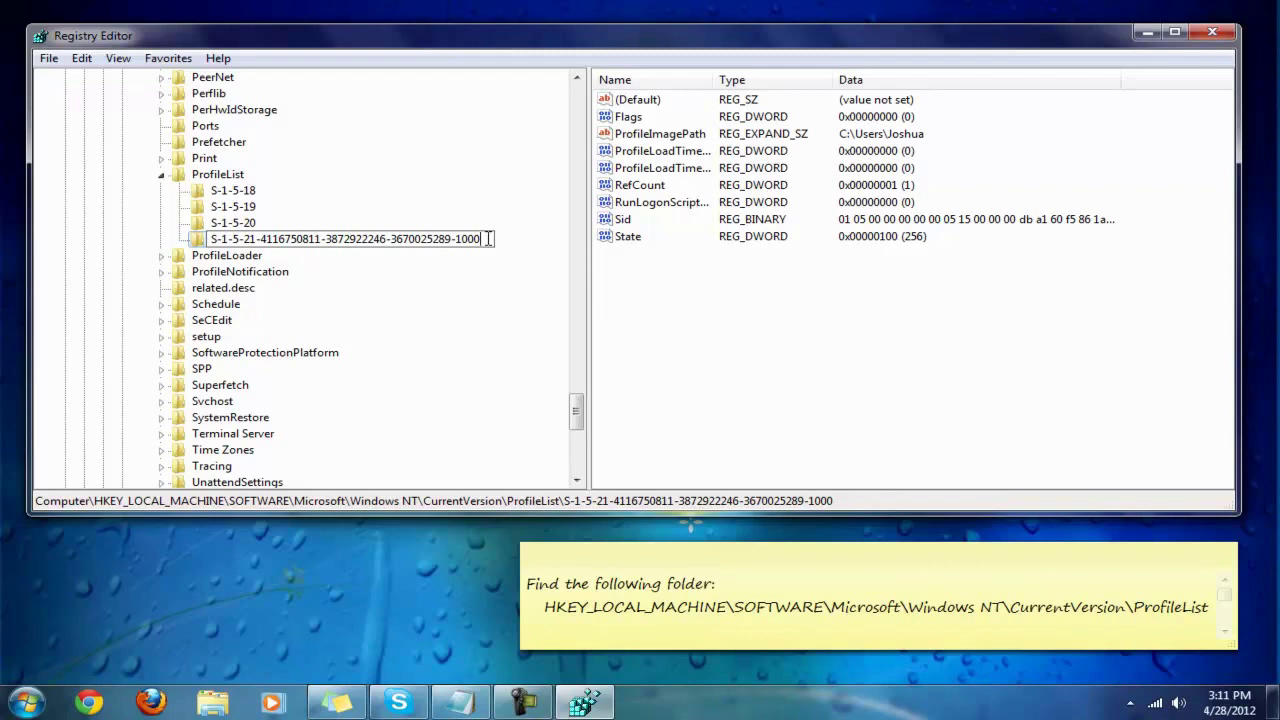
pyautogui.click(512, 245)
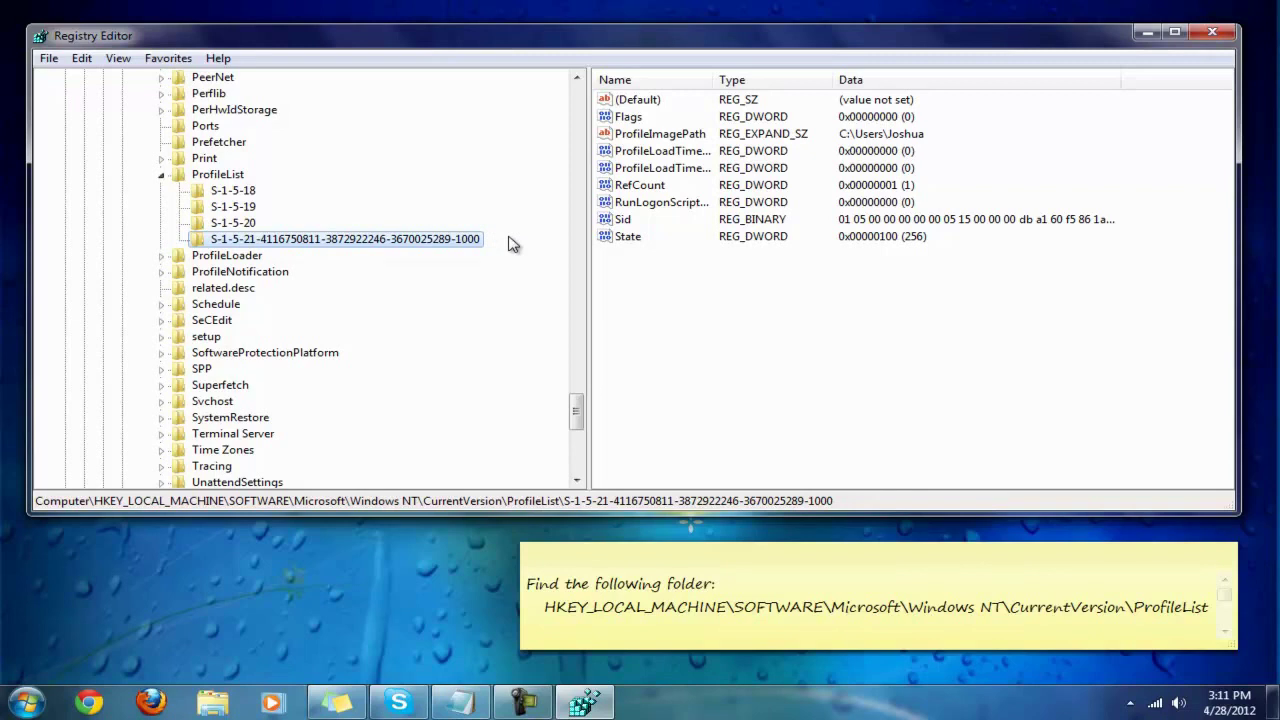
# Step: Set the RefCount DWORD value of the long S-1-5-21 profile key to 0
pyautogui.click(628, 192)
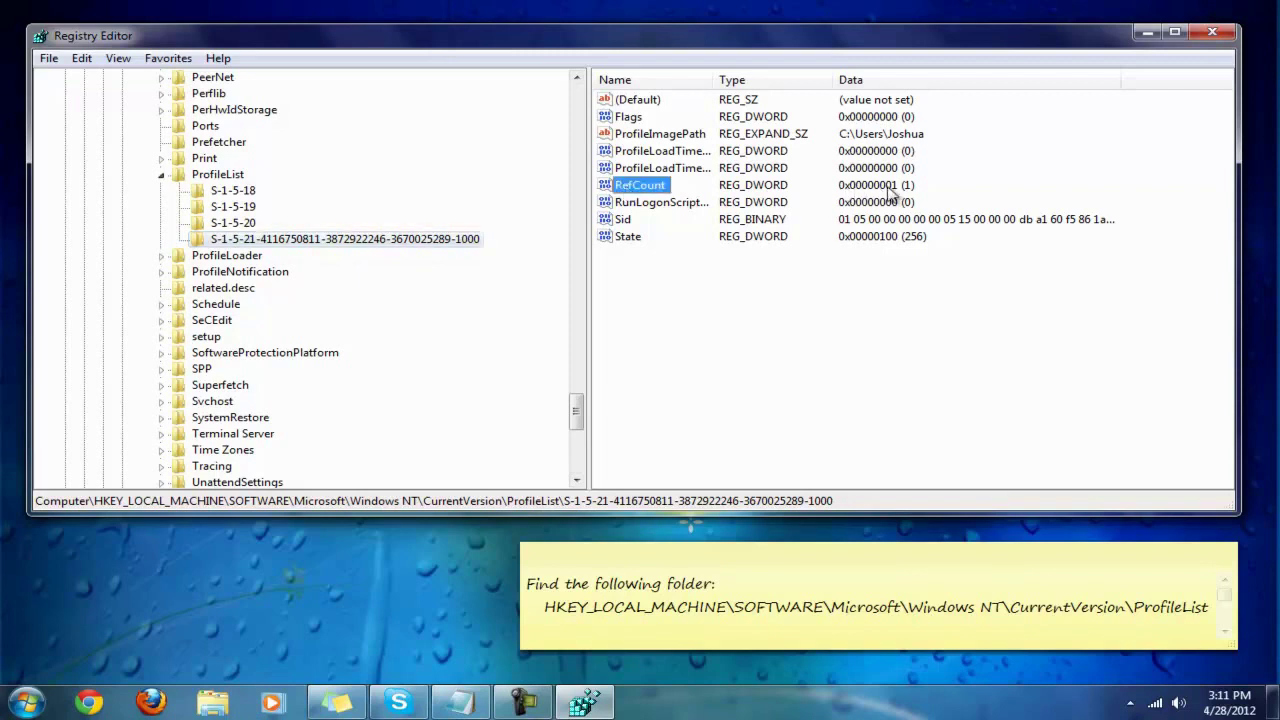
pyautogui.rightClick(668, 189)
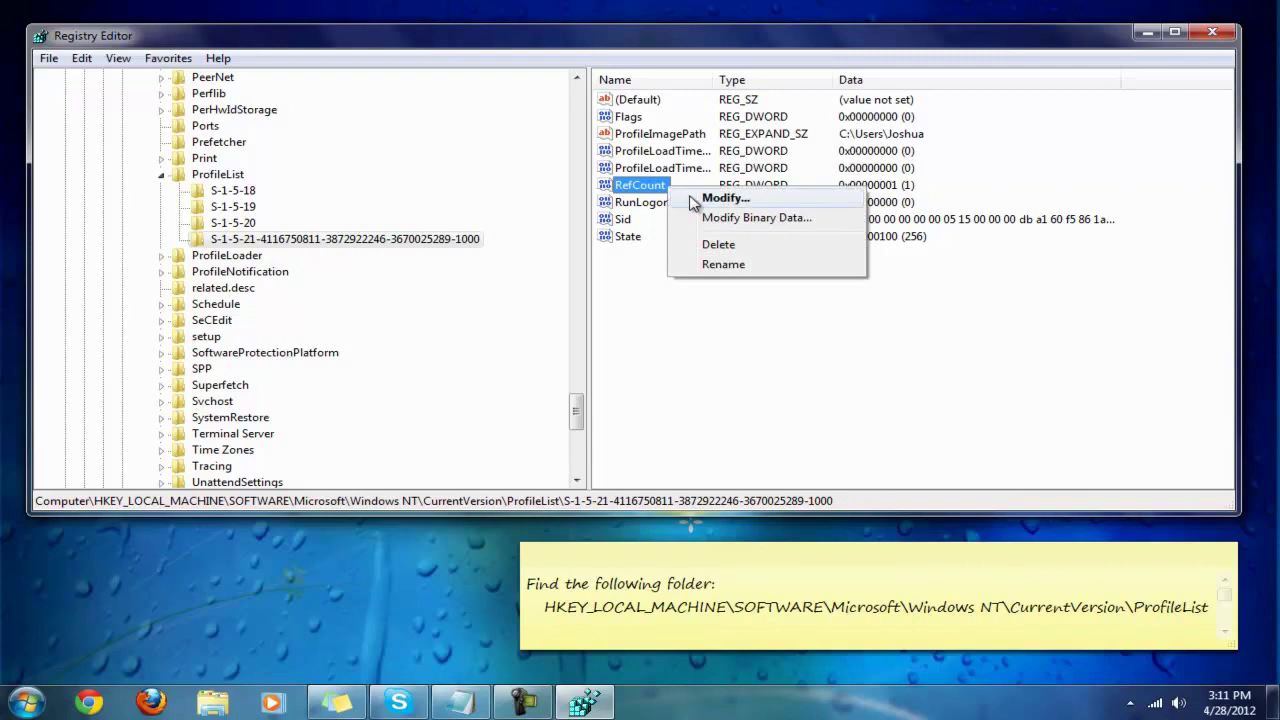
pyautogui.click(720, 197)
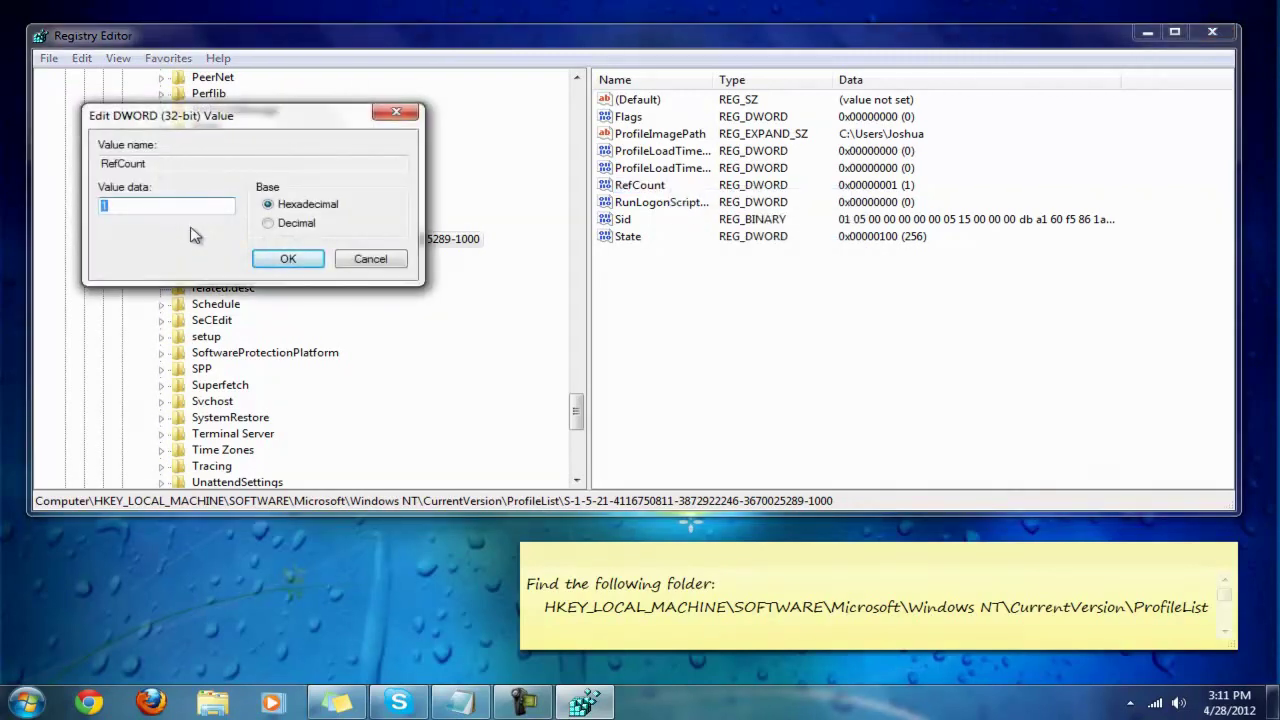
pyautogui.write('0')
pyautogui.click(311, 264)
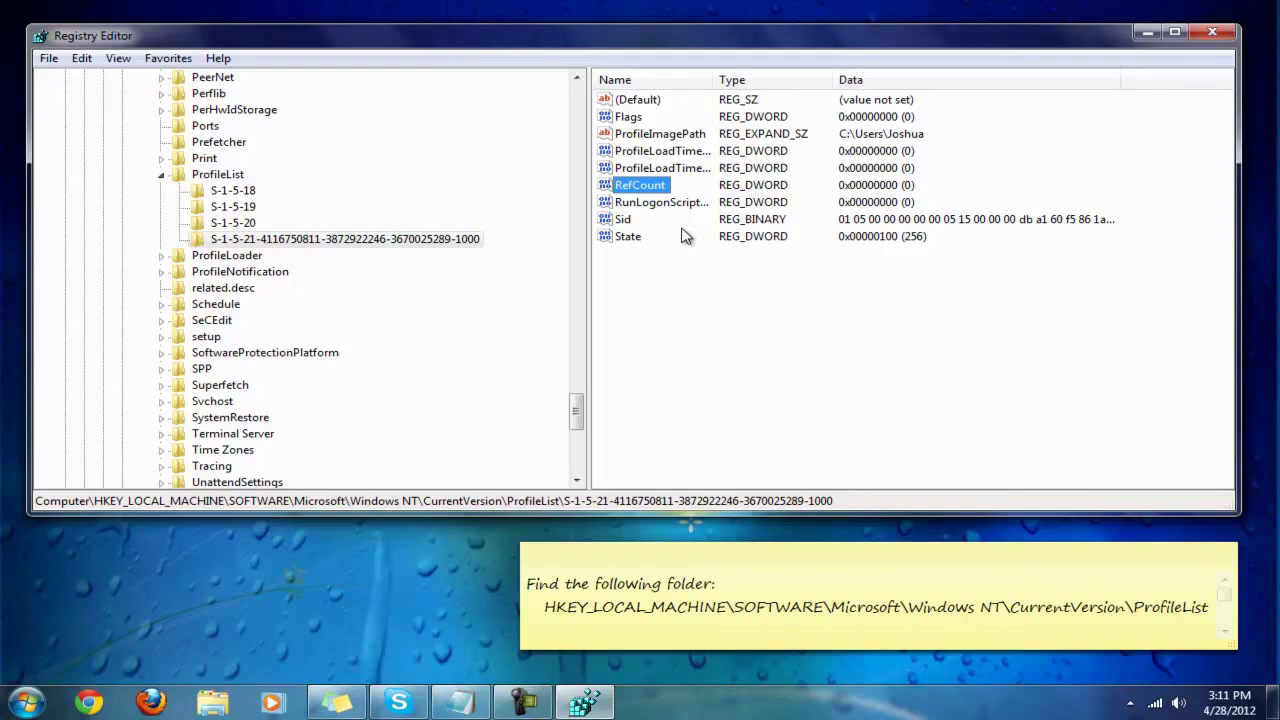
# Step: Set the State DWORD value of the same profile key to 0
pyautogui.click(630, 237)
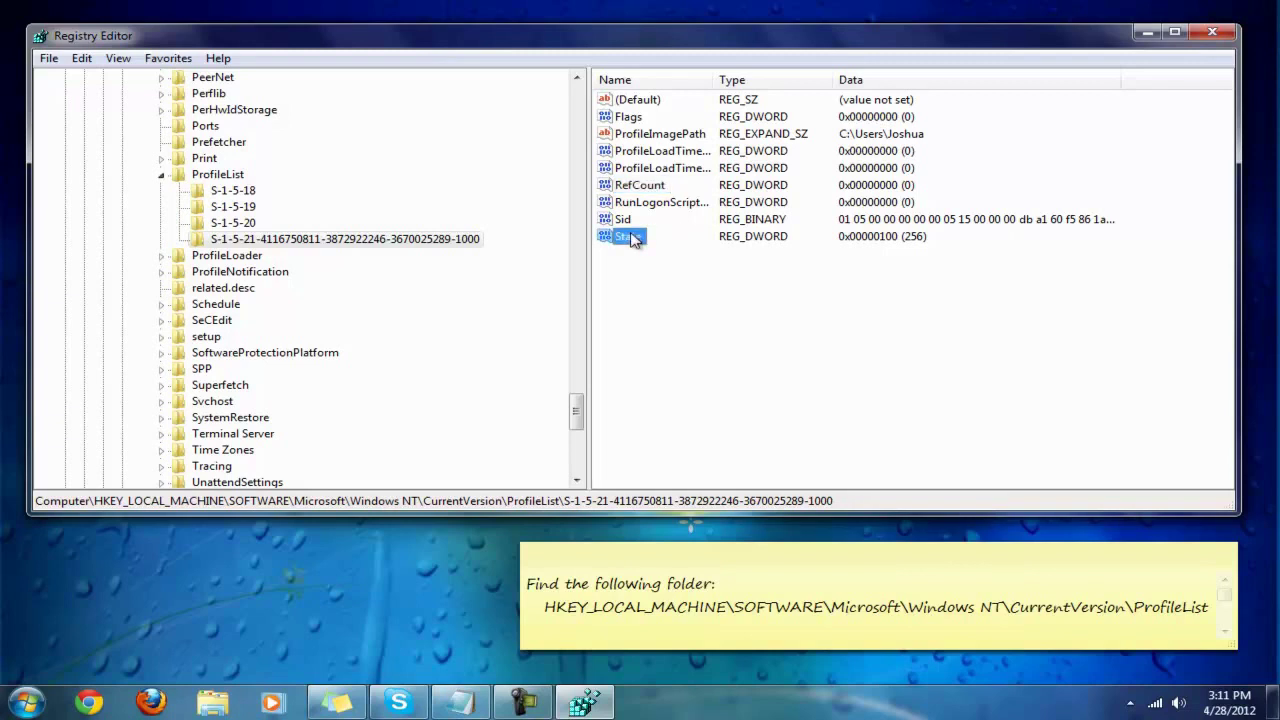
pyautogui.rightClick(632, 238)
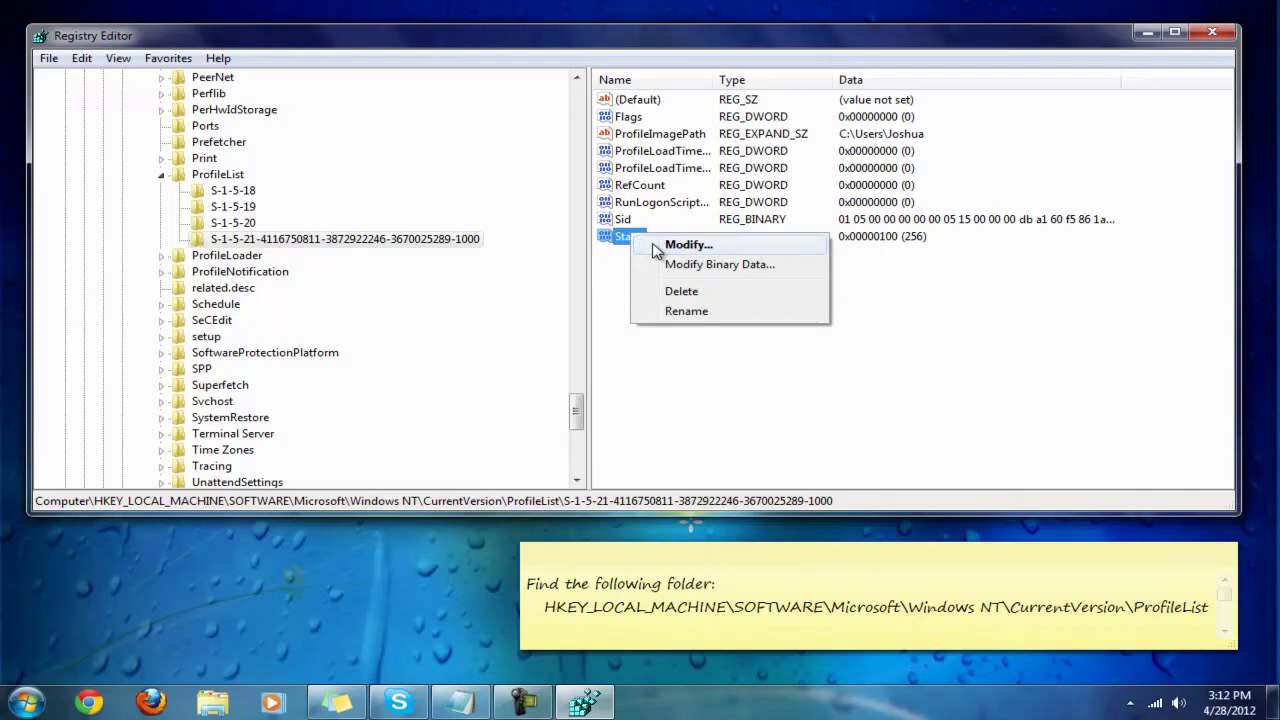
pyautogui.click(688, 245)
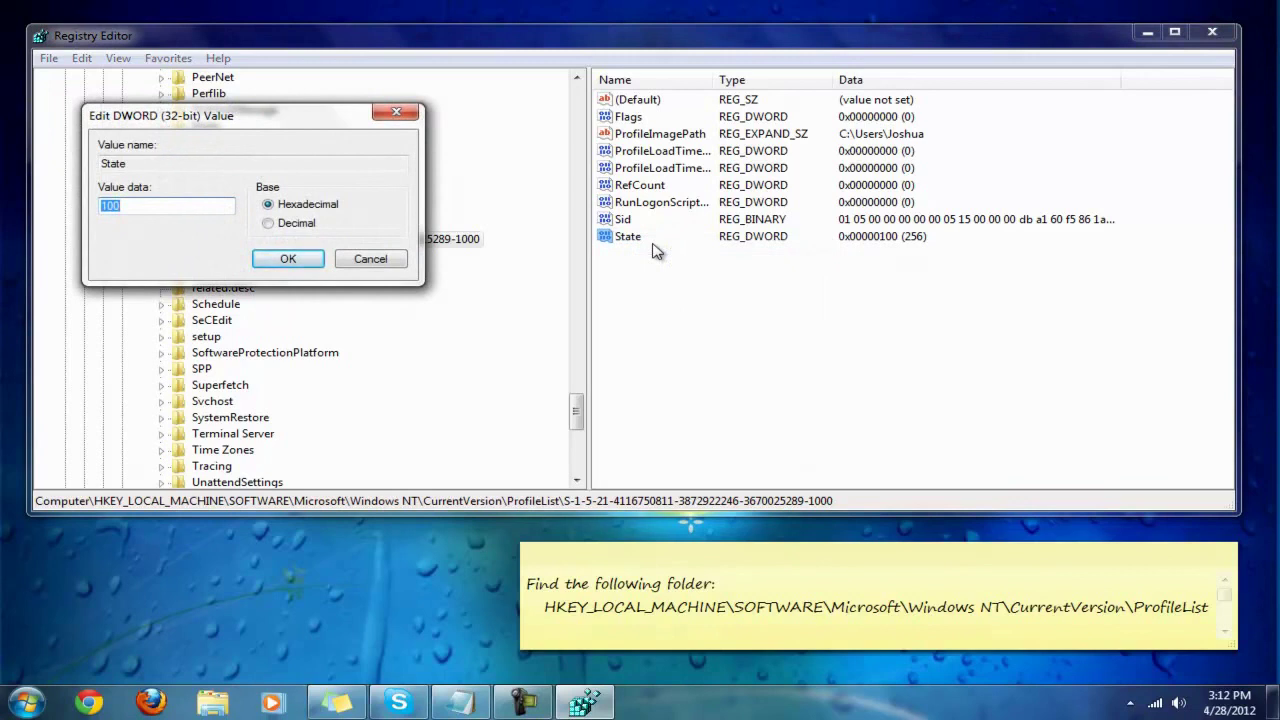
pyautogui.write('0')
pyautogui.click(284, 261)
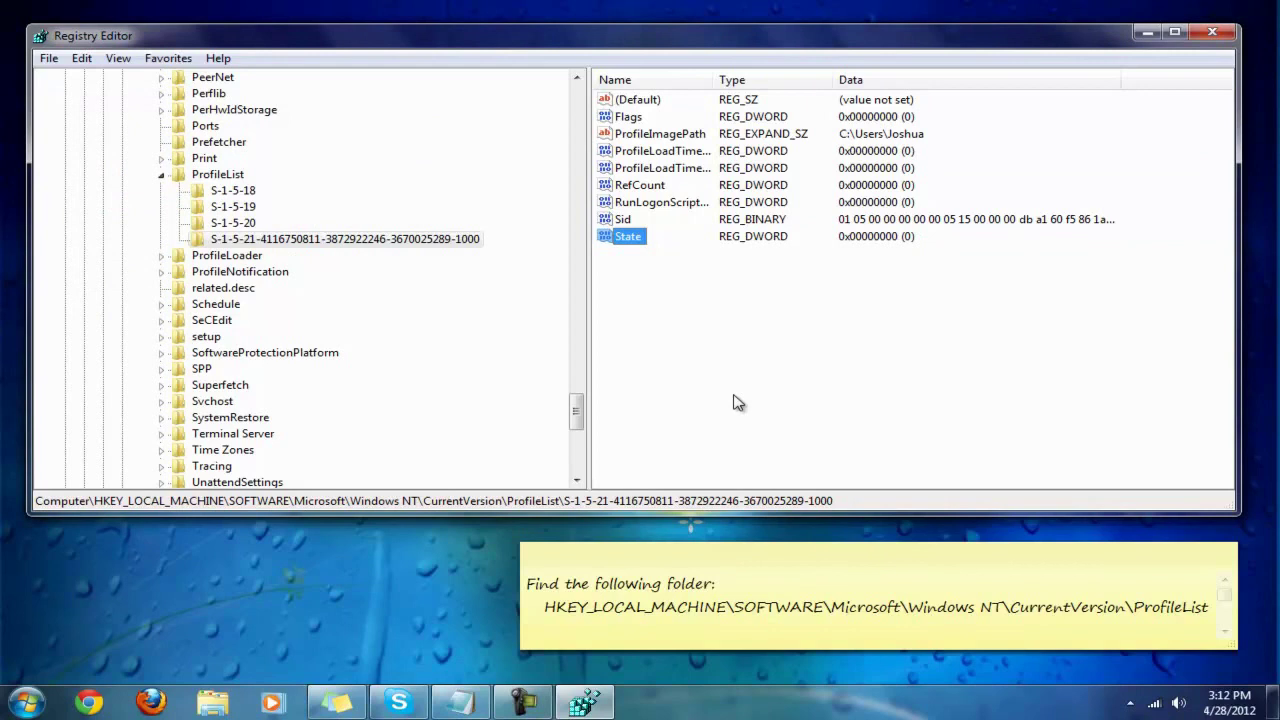
# Step: Exit the Registry Editor and bring up the additional power options that accompany Shut down
pyautogui.click(55, 60)
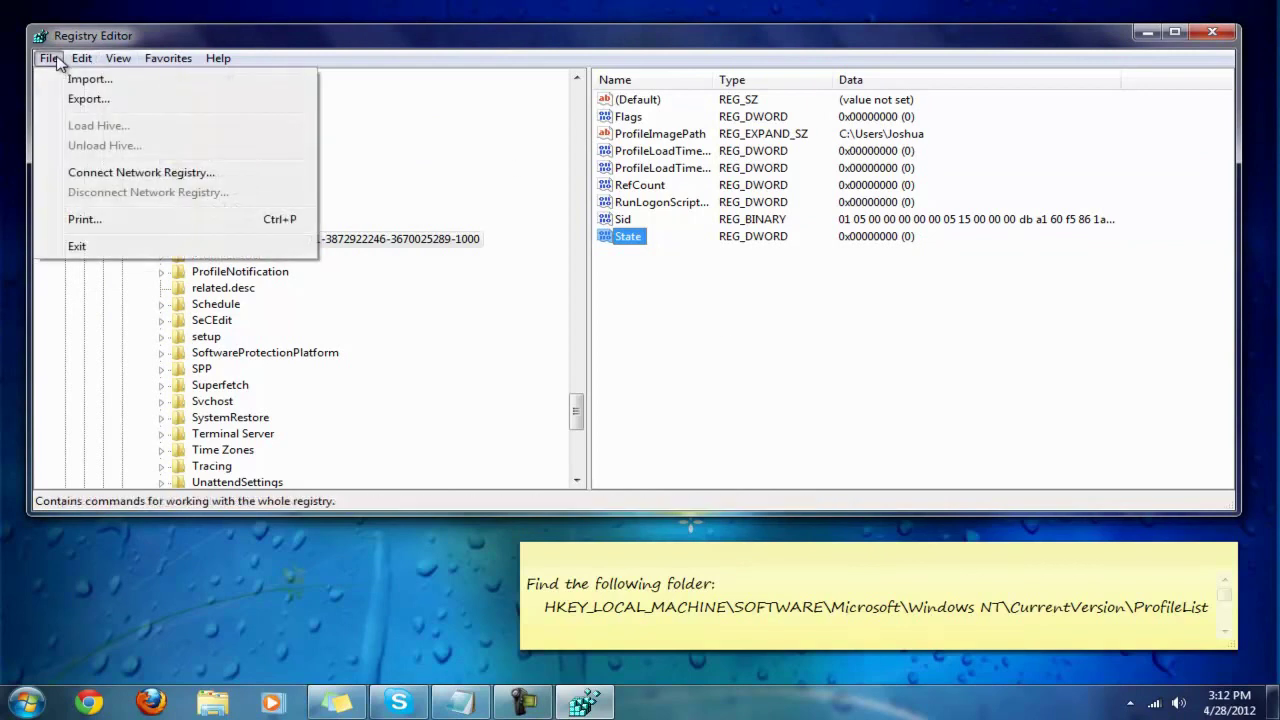
pyautogui.click(77, 246)
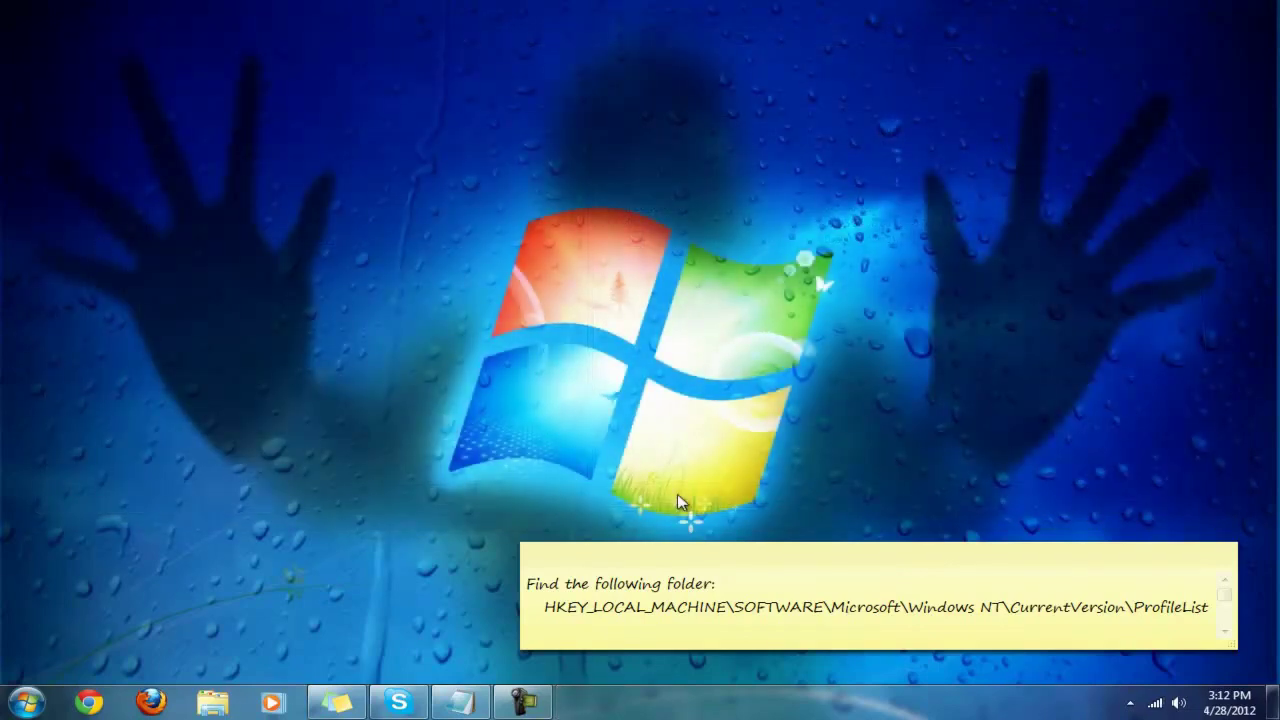
pyautogui.click(26, 703)
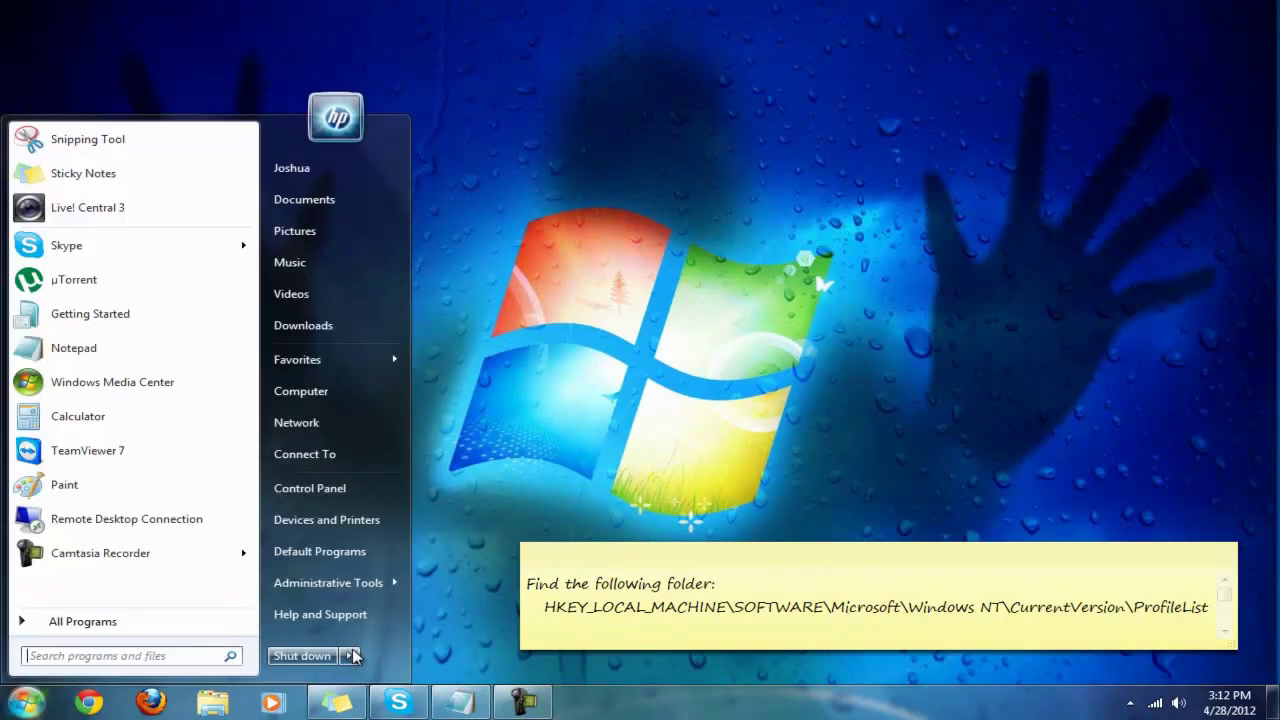
pyautogui.click(351, 655)
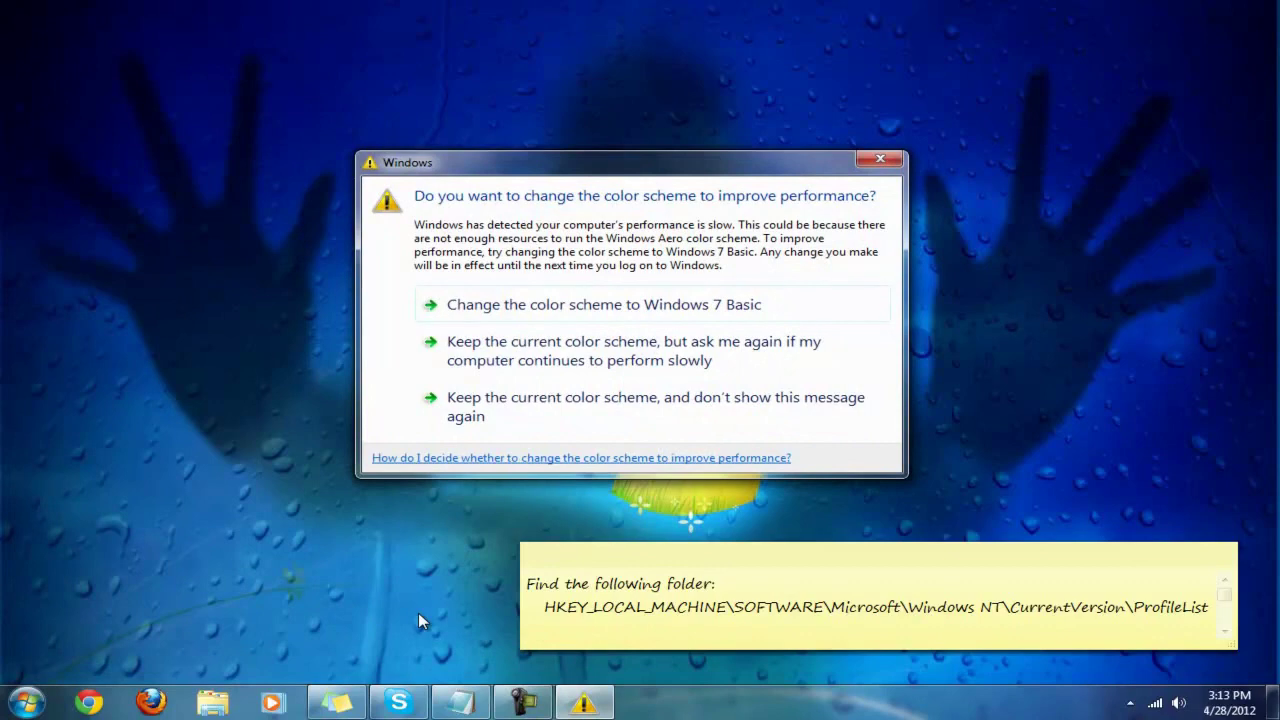
# Step: Keep the current color scheme and stop the performance message from being shown again
pyautogui.click(597, 405)
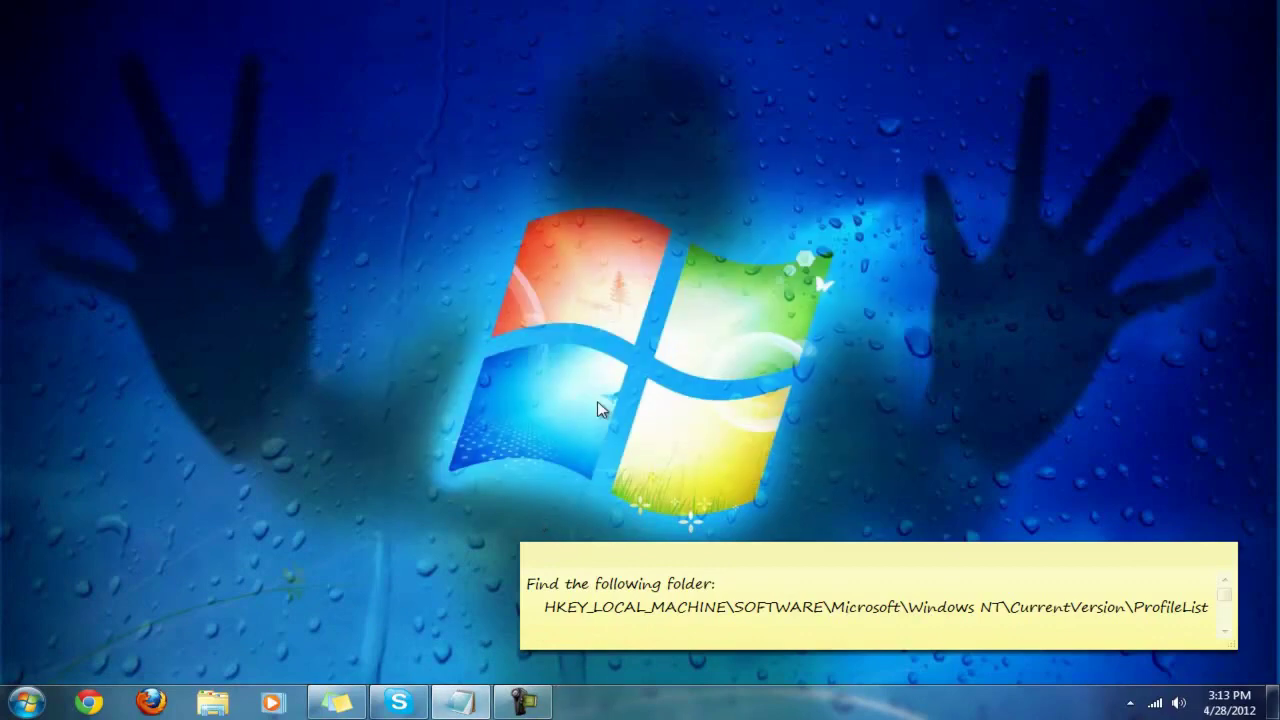